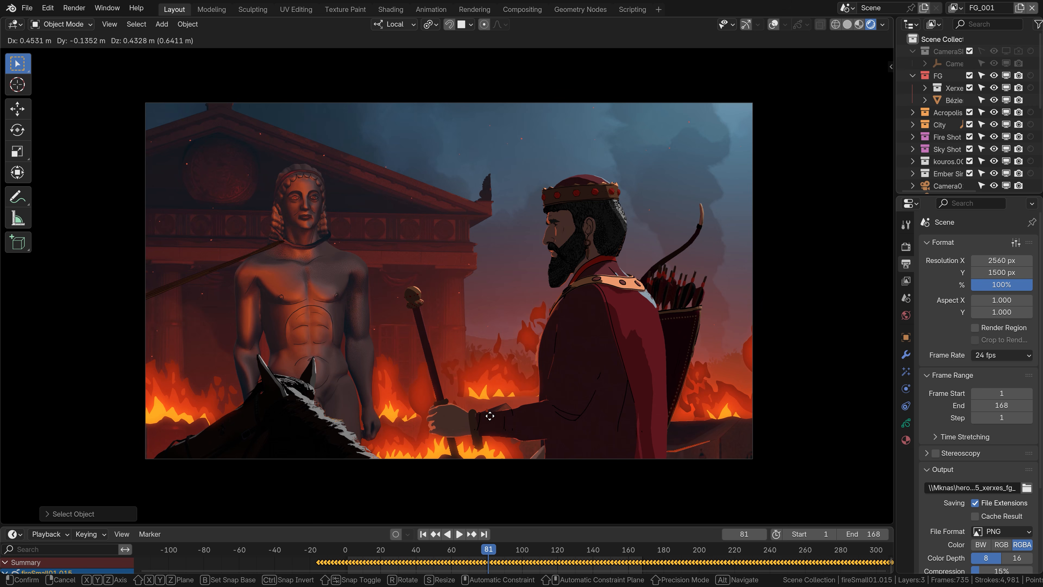
pyautogui.press('g')
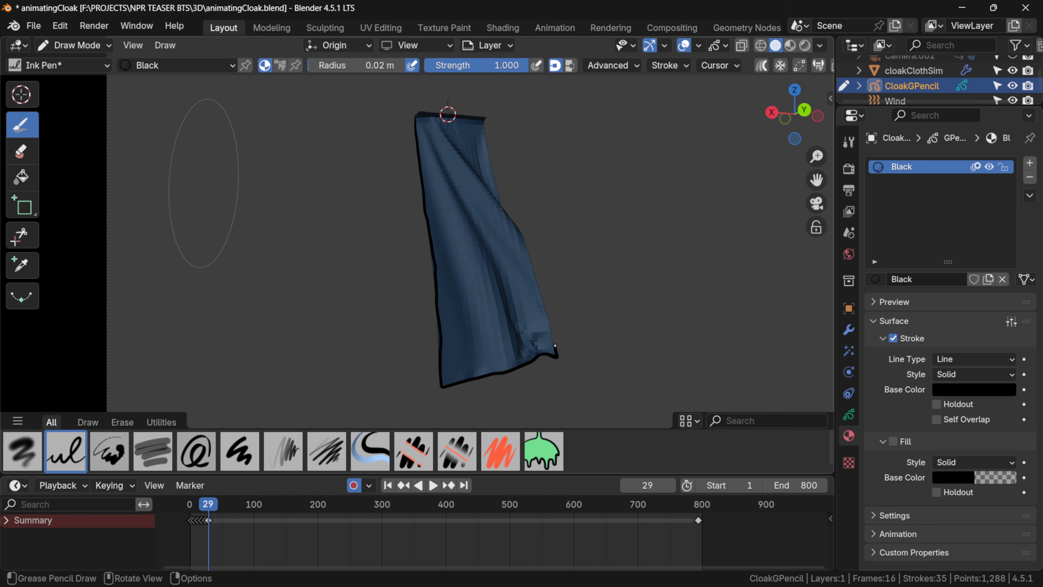
# Draw a black ink outline along the blue cloak's edge with Grease Pencil and advance through the following frames.
pyautogui.press('Right')
pyautogui.press('Right')
pyautogui.moveTo(417, 115)
pyautogui.mouseDown()
pyautogui.moveTo(485, 118)
pyautogui.moveTo(545, 363)
pyautogui.moveTo(486, 370)
pyautogui.mouseUp()
pyautogui.press('Right')
pyautogui.press('Right')
pyautogui.press('Right')
pyautogui.press('Right')
pyautogui.press('Right')
pyautogui.press('Right')
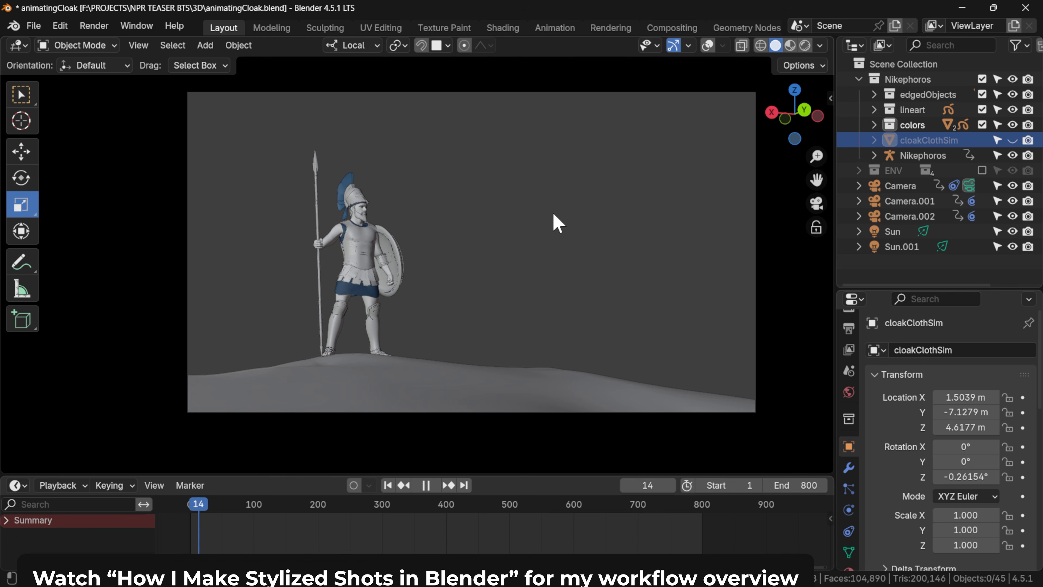
# Stop the playback, unhide and select the cloakClothSim object, and turn on the viewport overlays.
pyautogui.press('Home')
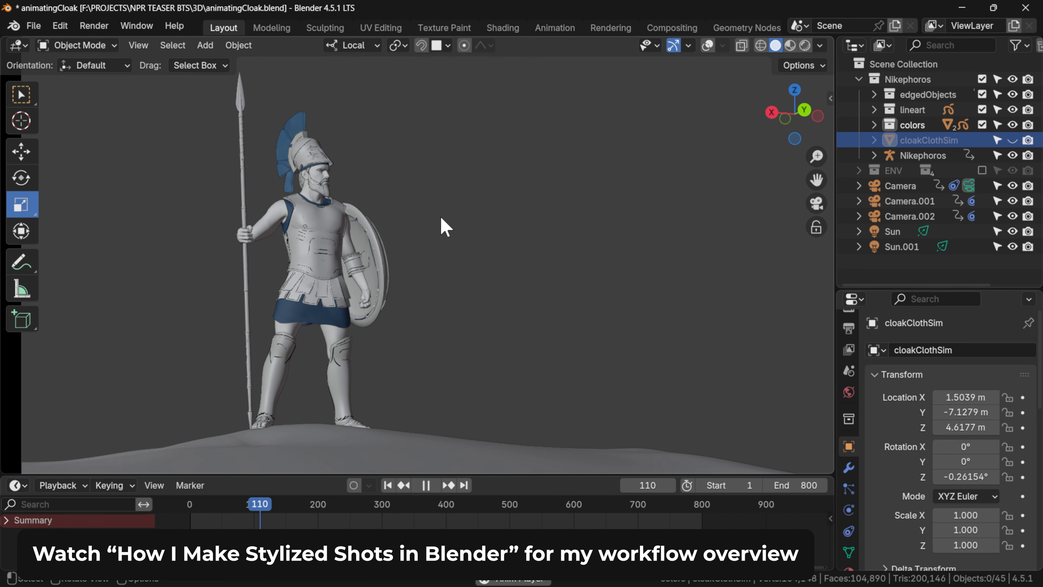
pyautogui.press('space')
pyautogui.click(1013, 140)
pyautogui.click(945, 141)
pyautogui.moveTo(304, 226); pyautogui.dragTo(504, 330, button='middle')
pyautogui.click(705, 45)
# In Edit Mode, add a vertex group to the cloak mesh for the selected edge at the shoulders.
pyautogui.press('Tab')
pyautogui.moveTo(418, 264)
pyautogui.mouseDown(button='middle')
pyautogui.moveTo(330, 289)
pyautogui.moveTo(436, 254)
pyautogui.mouseUp(button='middle')
pyautogui.scroll(3, 331, 289)
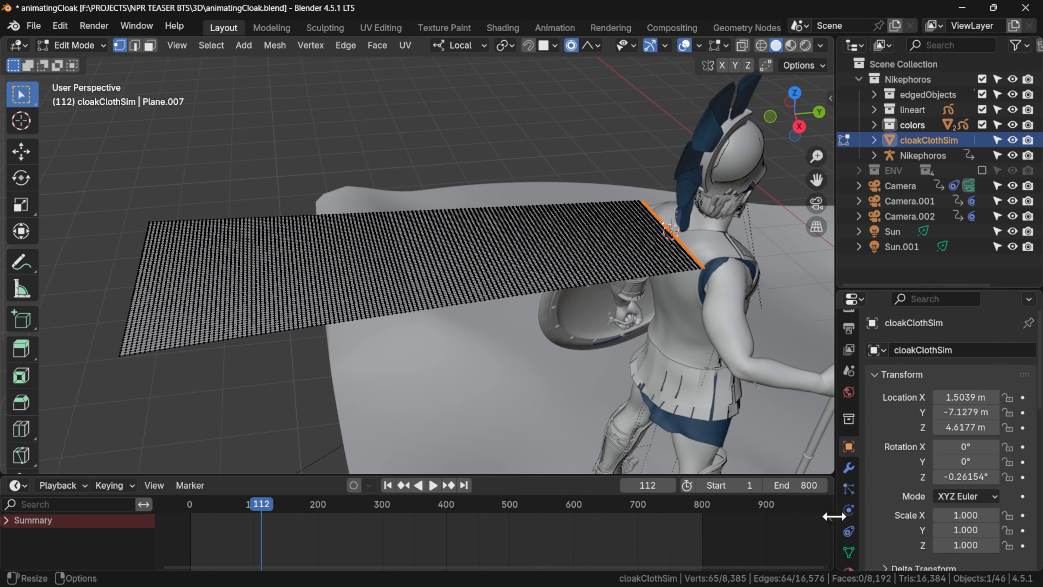
pyautogui.click(850, 552)
pyautogui.click(1022, 397)
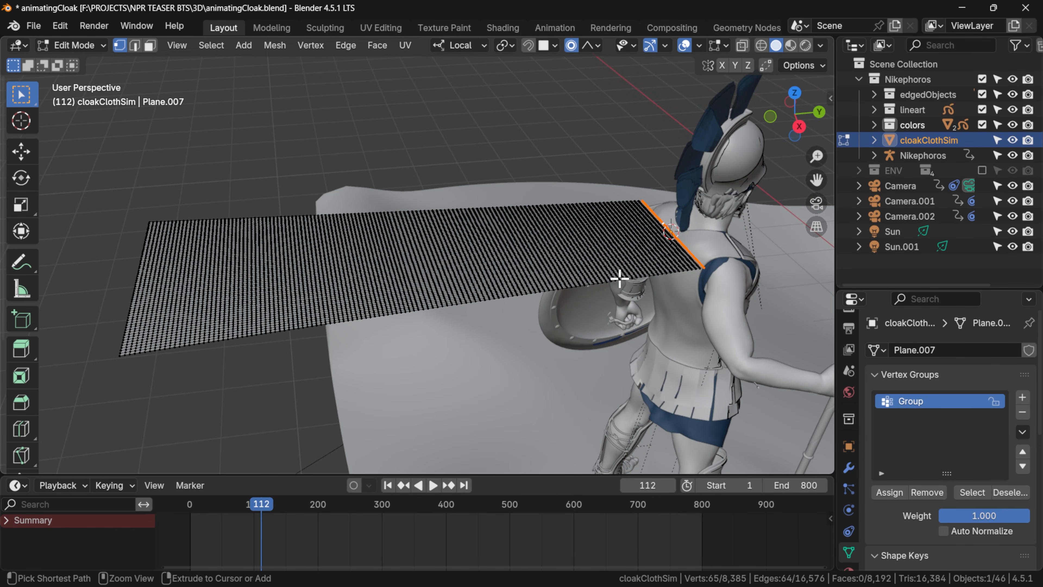
# Apply a linear weight gradient in Weight Paint mode, fading from the cloak's shoulder edge towards its free end.
pyautogui.hotkey('ctrl', 'Tab')
pyautogui.click(569, 222)
pyautogui.moveTo(596, 252)
pyautogui.mouseDown()
pyautogui.moveTo(554, 259)
pyautogui.moveTo(533, 287)
pyautogui.mouseUp()
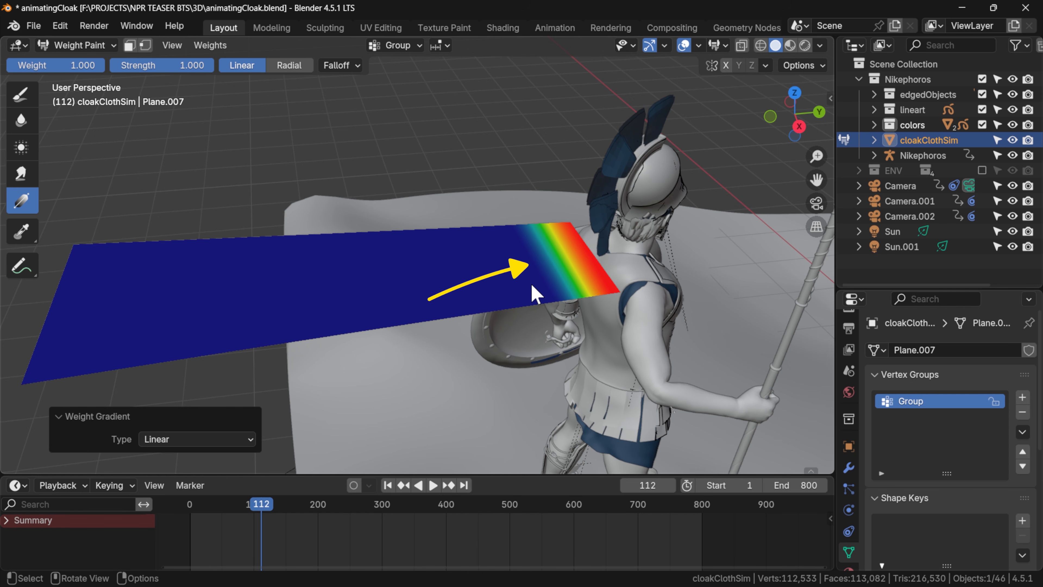
# Return to Object Mode and rename the cloak's vertex group as Pin.
pyautogui.hotkey('ctrl', 'Tab')
pyautogui.click(463, 282)
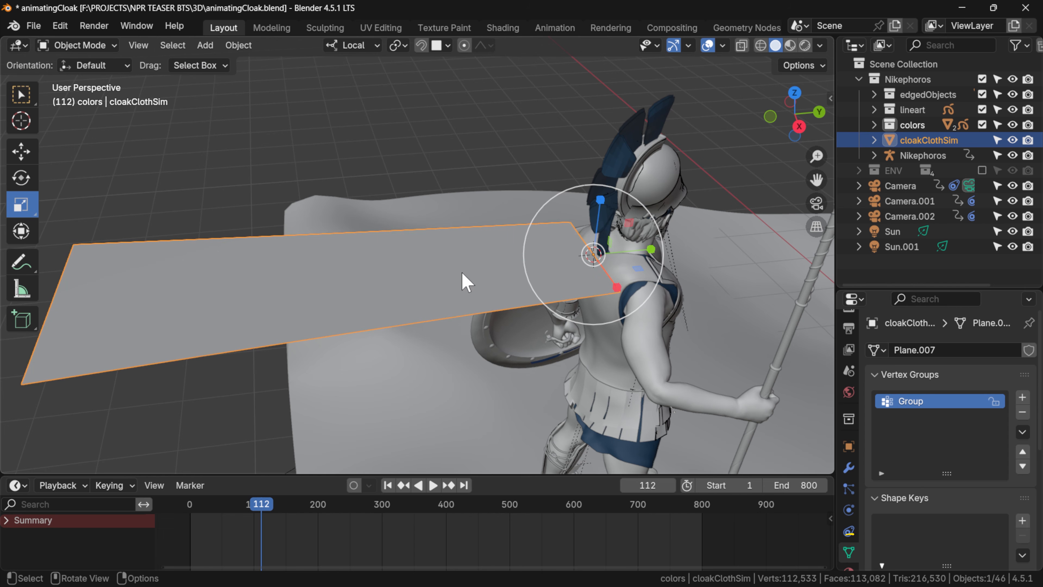
pyautogui.doubleClick(922, 402)
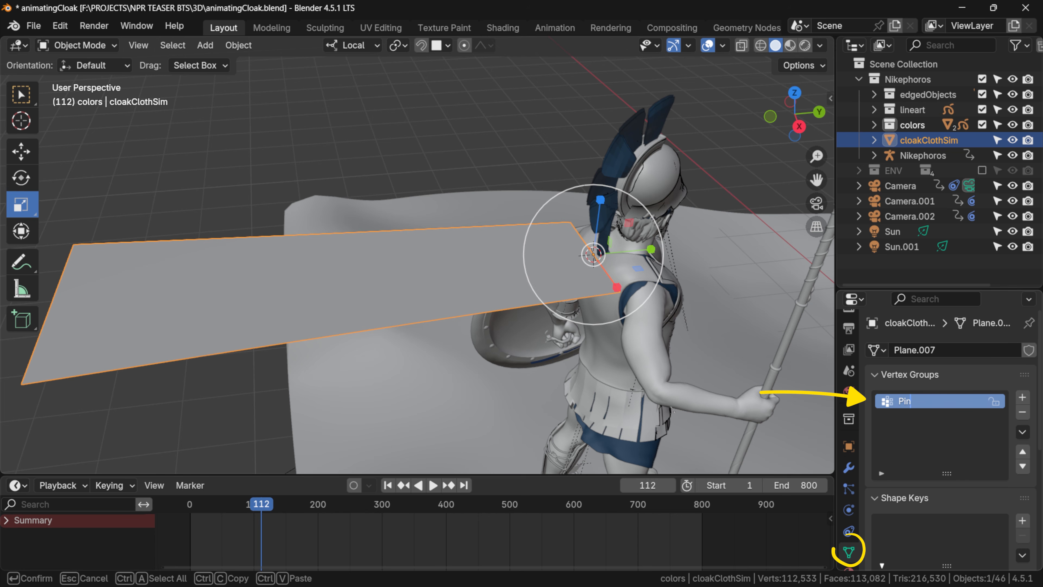
pyautogui.press('Return')
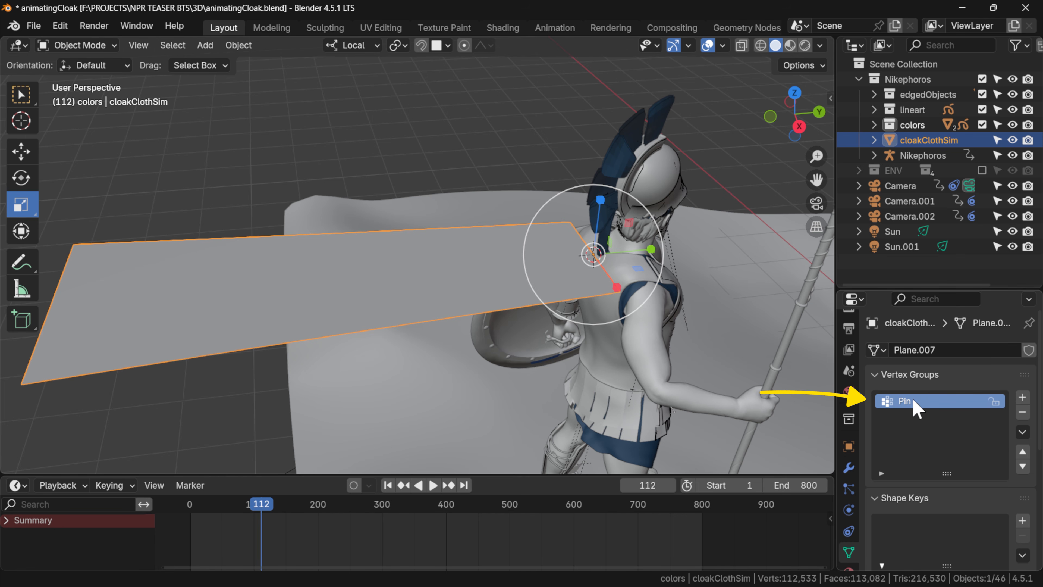
# Parent the cloak plane to the armature's CC_Base_Spine02 bone using the Bone option and move the rig to test it.
pyautogui.moveTo(430, 205); pyautogui.dragTo(575, 326, button='middle')
pyautogui.keyDown('shift'); pyautogui.click(475, 439); pyautogui.keyUp('shift')
pyautogui.hotkey('ctrl', 'Tab')
pyautogui.click(586, 267)
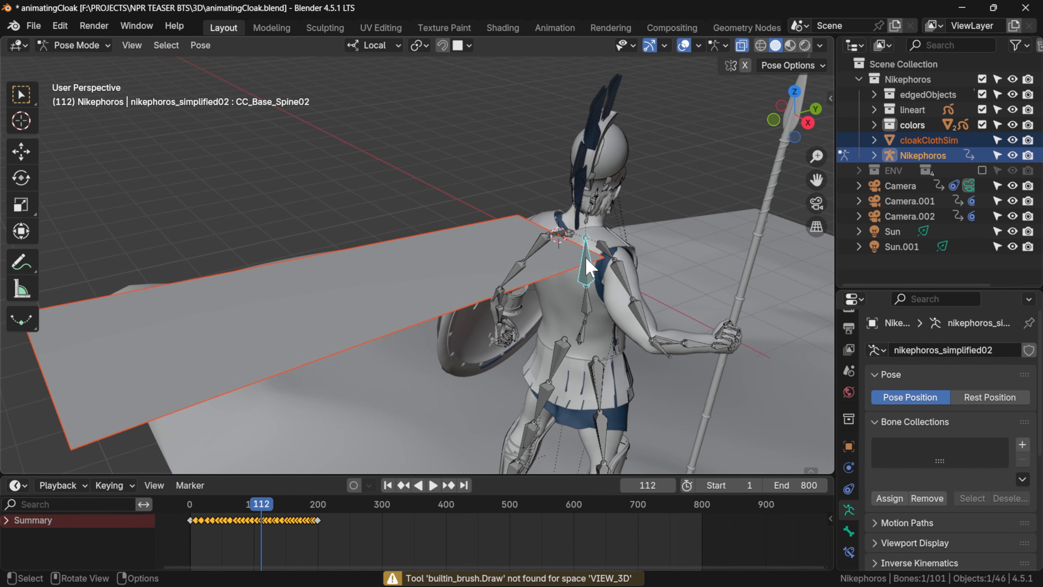
pyautogui.hotkey('ctrl', 'p')
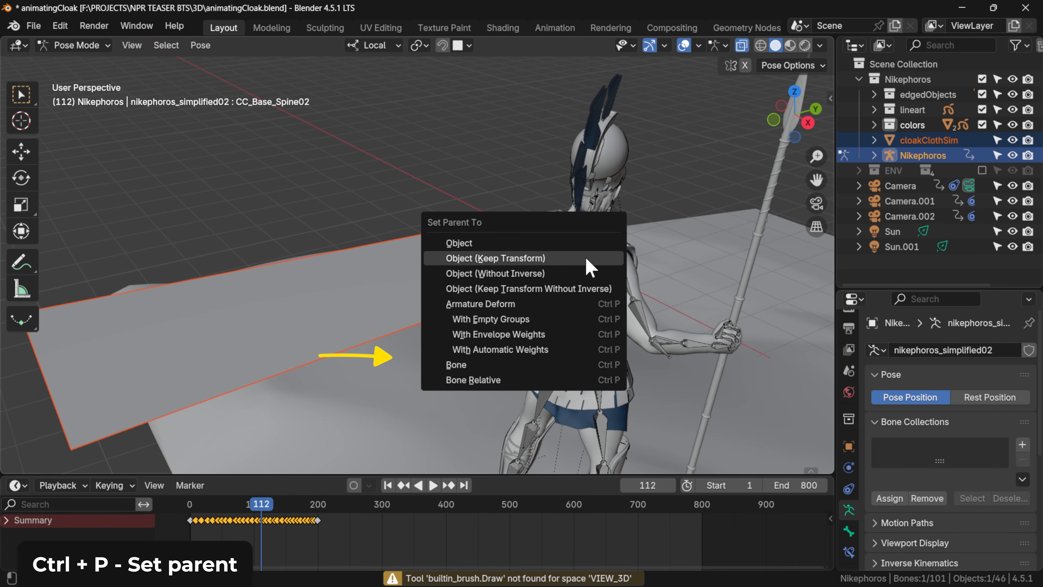
pyautogui.click(556, 362)
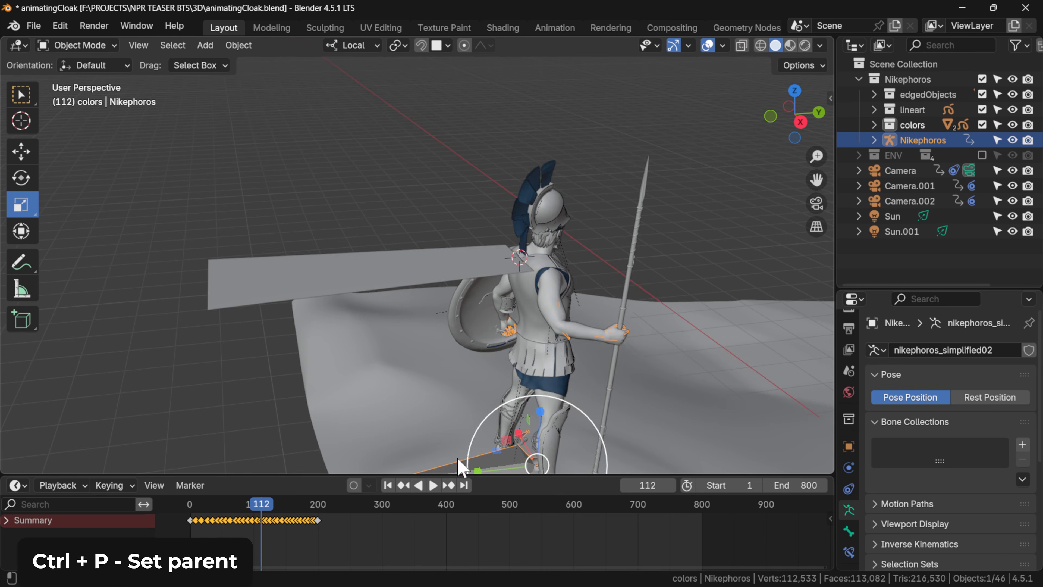
pyautogui.press('g')
pyautogui.click(499, 434)
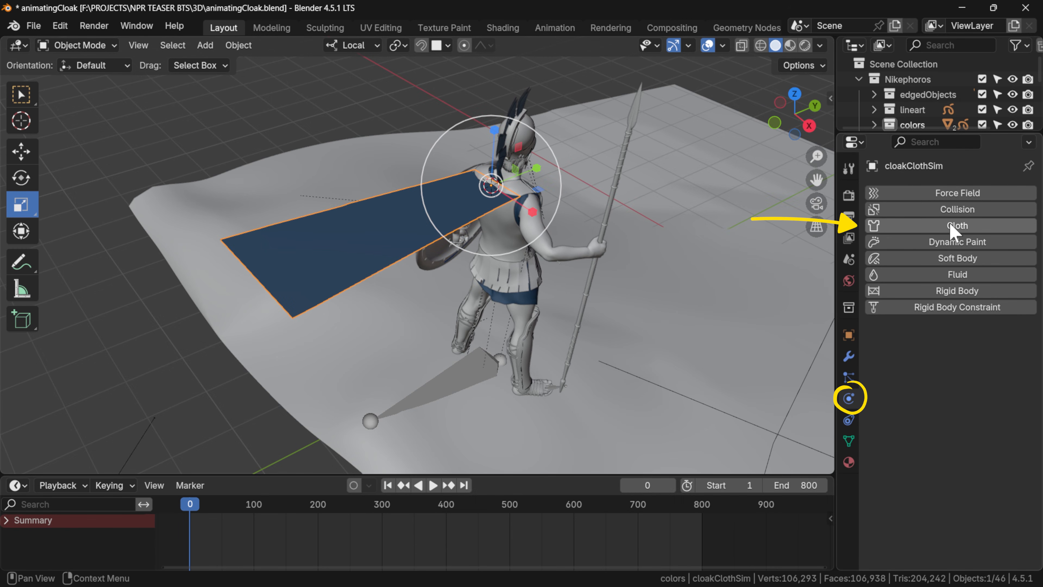
# Add Cloth physics to the cloak and play the simulation to check how it falls.
pyautogui.click(952, 226)
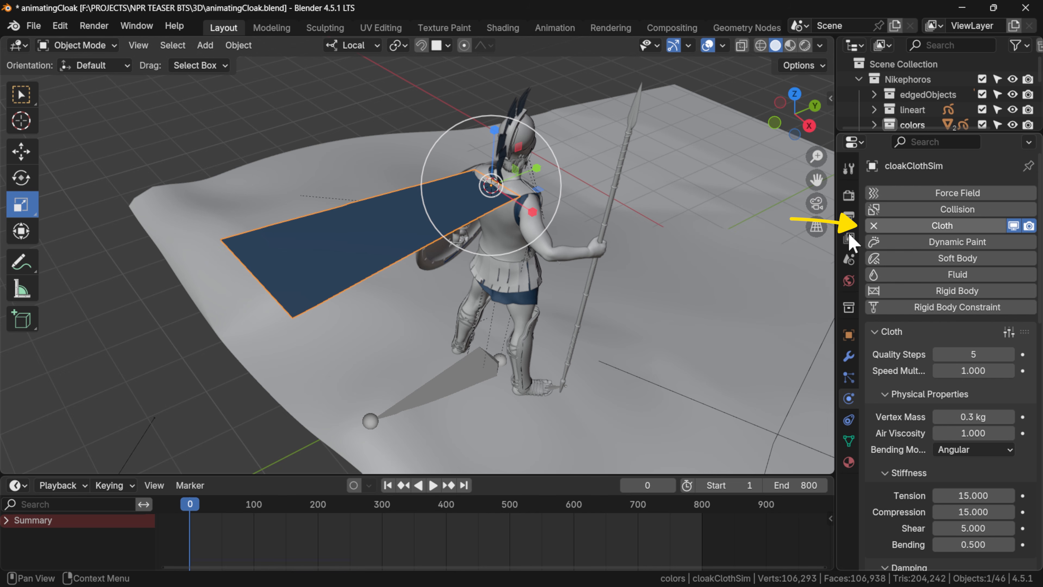
pyautogui.press('space')
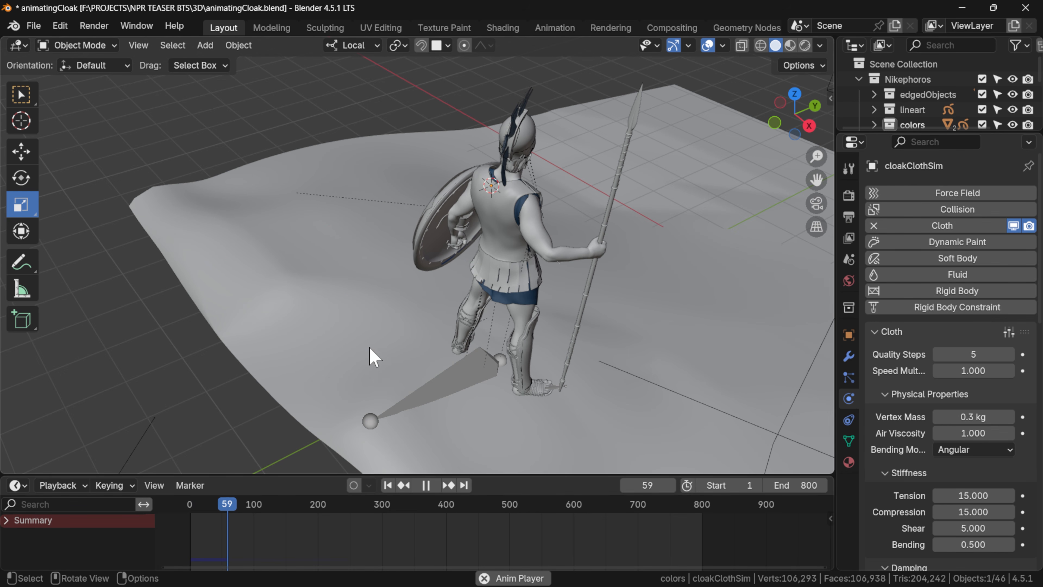
pyautogui.press('Escape')
# Set the cloth's Pin Group to the Pin vertex group in the Shape settings.
pyautogui.scroll(-15, 944, 452)
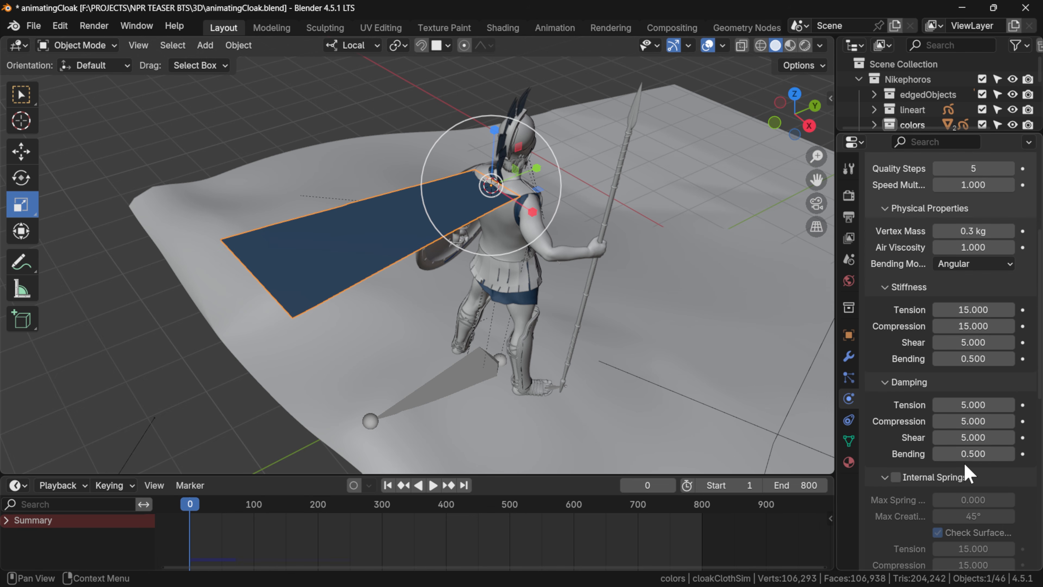
pyautogui.scroll(-7, 952, 446)
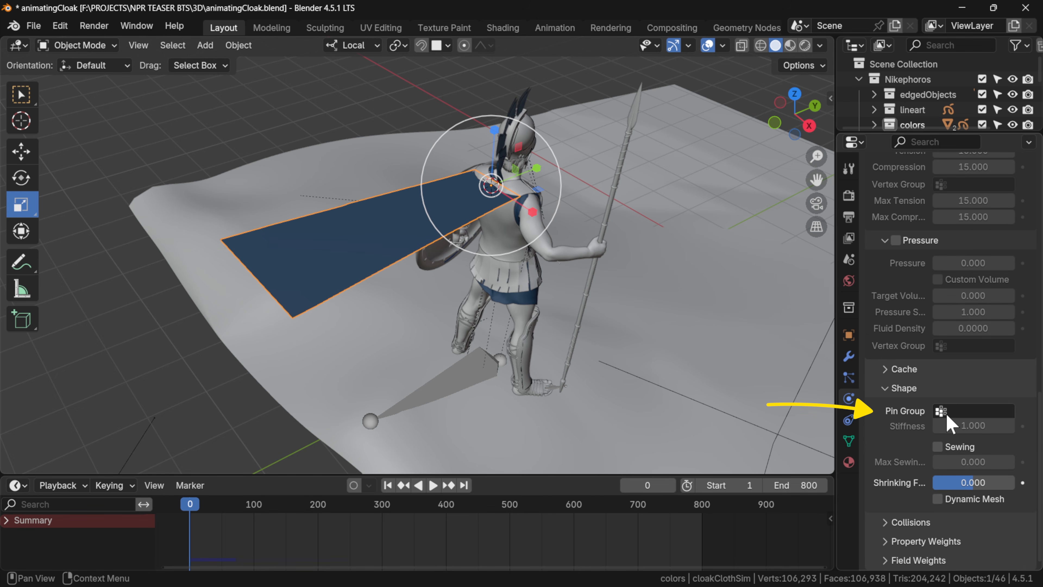
pyautogui.click(946, 413)
pyautogui.click(924, 252)
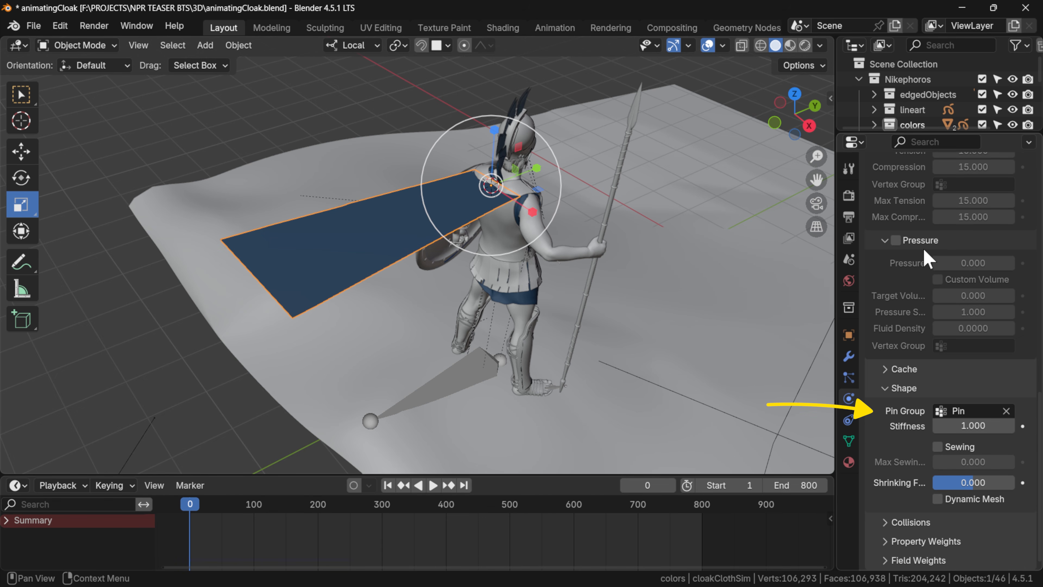
# Play the pinned cloth simulation, view it from the side, and move the armature to test the cloak's motion.
pyautogui.press('space')
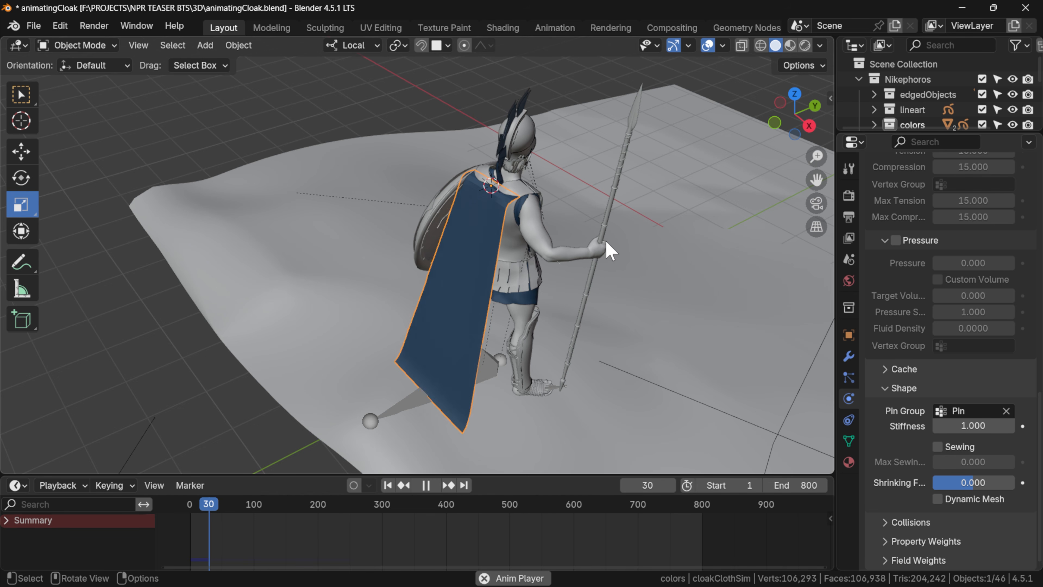
pyautogui.moveTo(617, 256); pyautogui.dragTo(559, 198, button='middle')
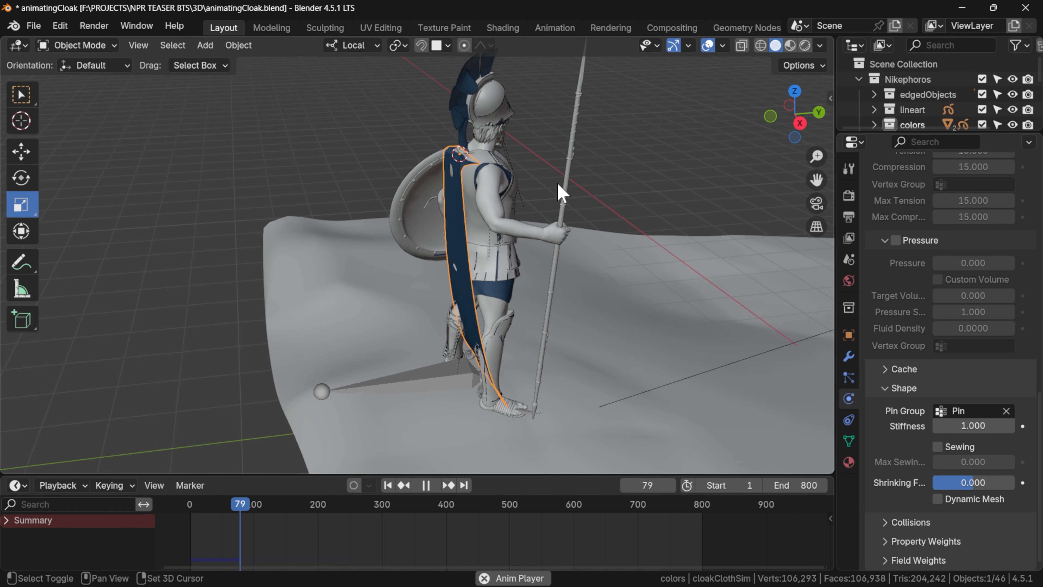
pyautogui.click(429, 366)
pyautogui.press('g')
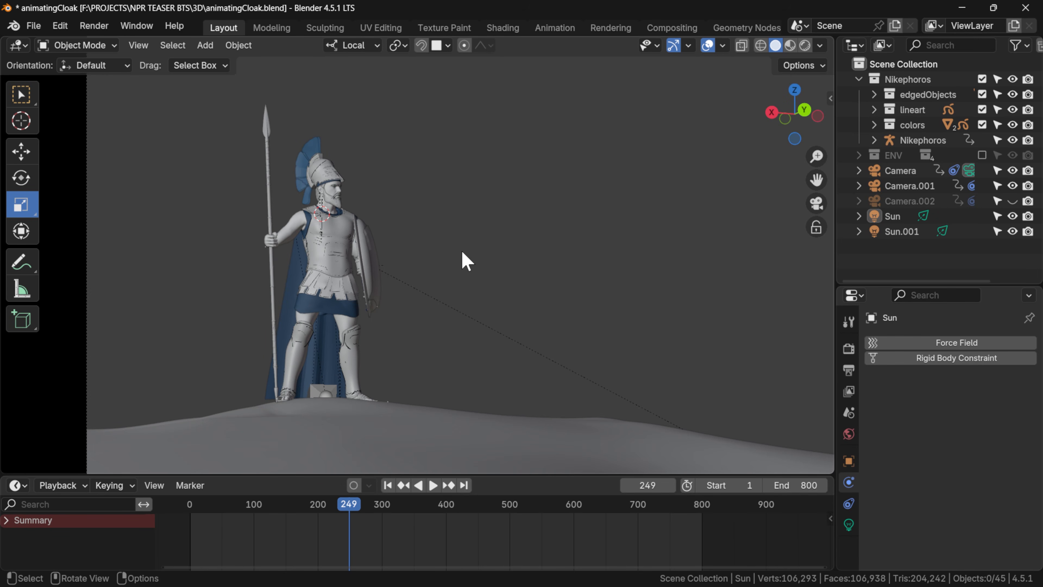
# Add a Wind force field, place it beside the soldier on the spear side, and rotate it to blow across the cloak.
pyautogui.hotkey('shift', 'a')
pyautogui.moveTo(261, 352)
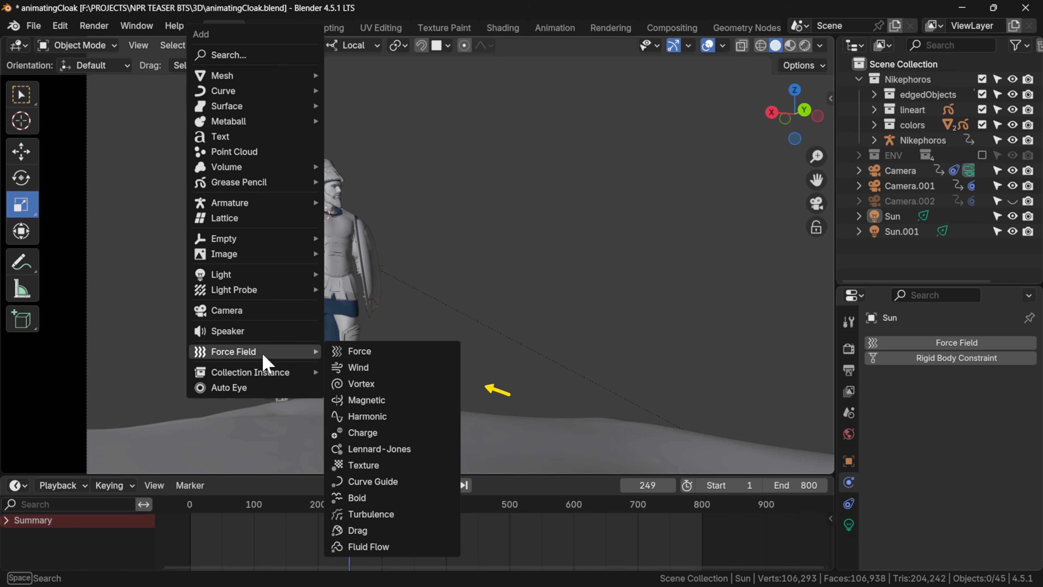
pyautogui.click(371, 368)
pyautogui.press('g')
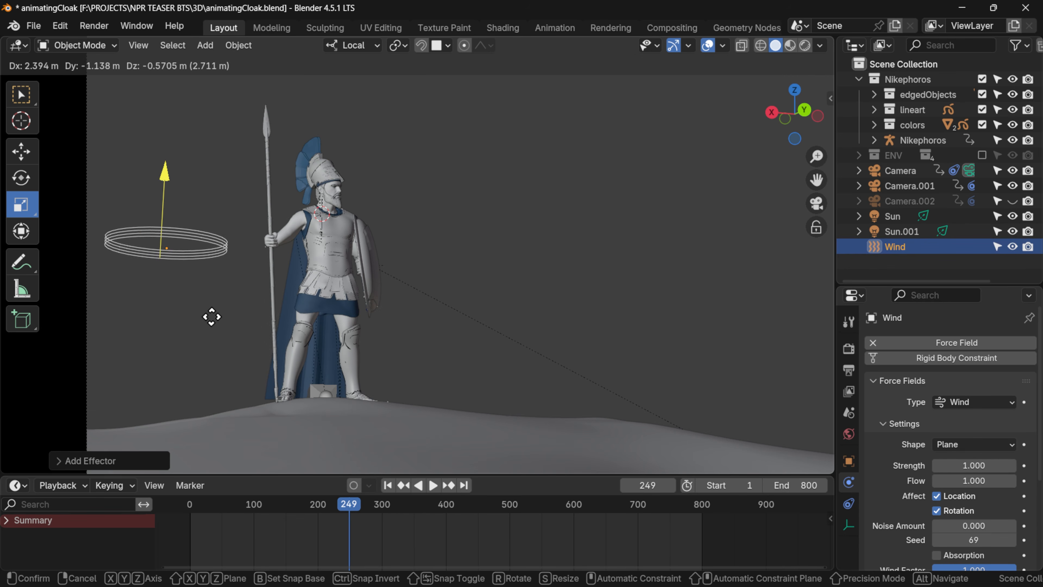
pyautogui.click(205, 327)
pyautogui.press('r')
pyautogui.click(225, 345)
# Set the wind strength to 3000 and play the simulation from the start to check the cloak's movement.
pyautogui.doubleClick(974, 466)
pyautogui.write('3000')
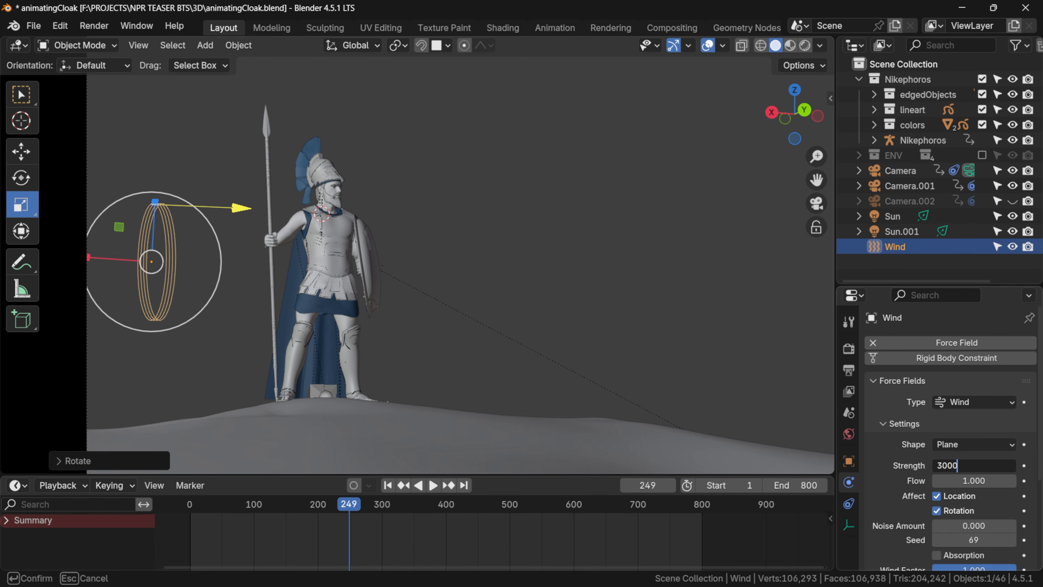
pyautogui.press('Return')
pyautogui.press('space')
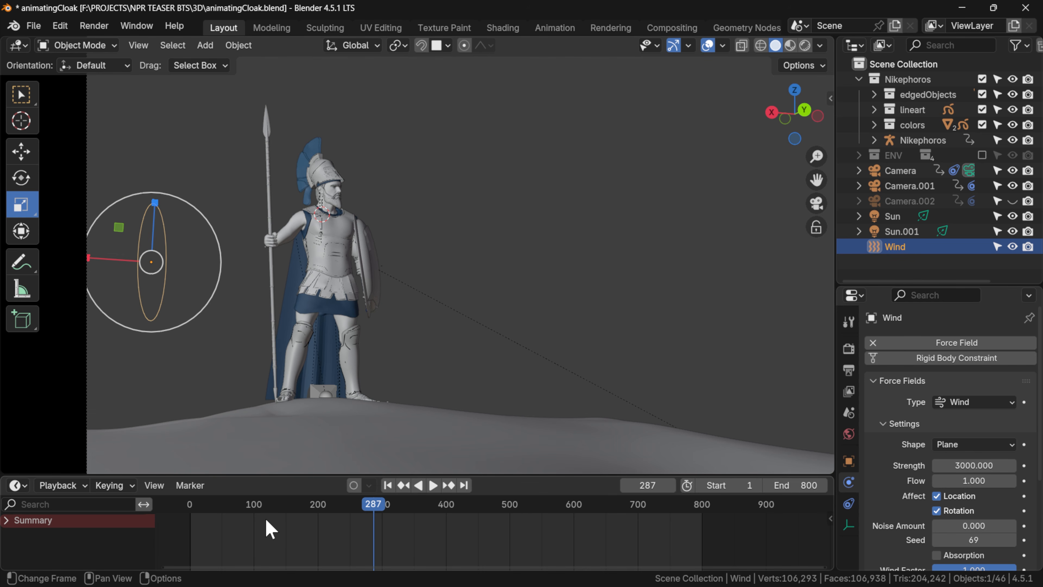
pyautogui.hotkey('shift', 'Left')
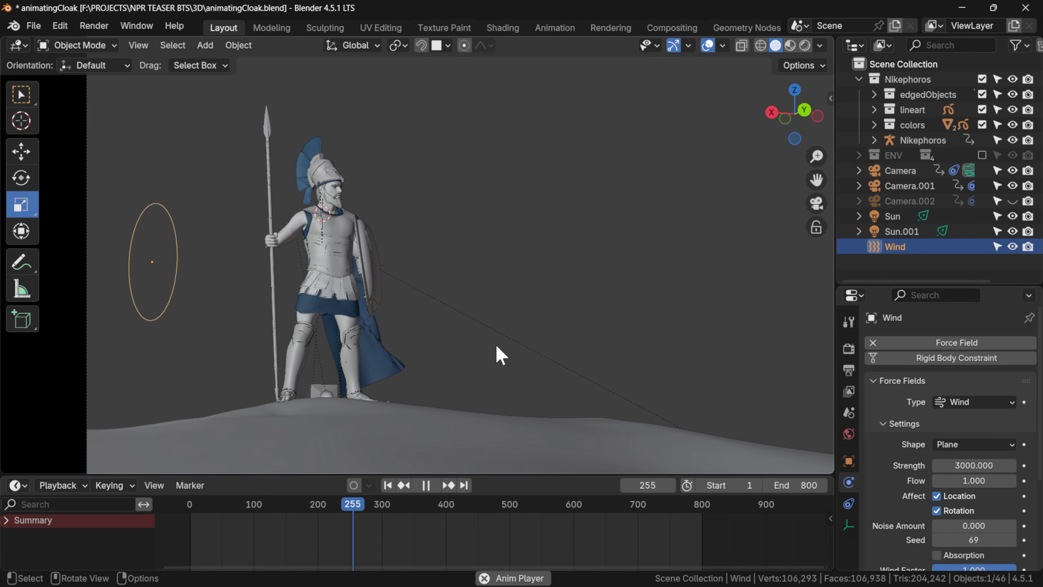
pyautogui.press('space')
# Set the simulation end frame of the cloak's cloth cache to 800.
pyautogui.click(387, 365)
pyautogui.scroll(-7, 974, 479)
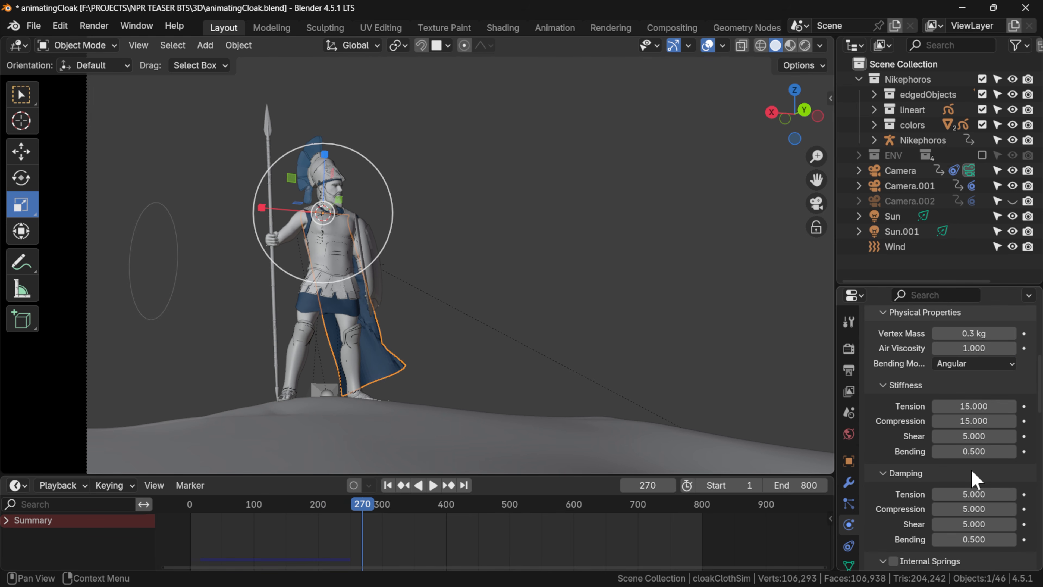
pyautogui.scroll(-15, 972, 455)
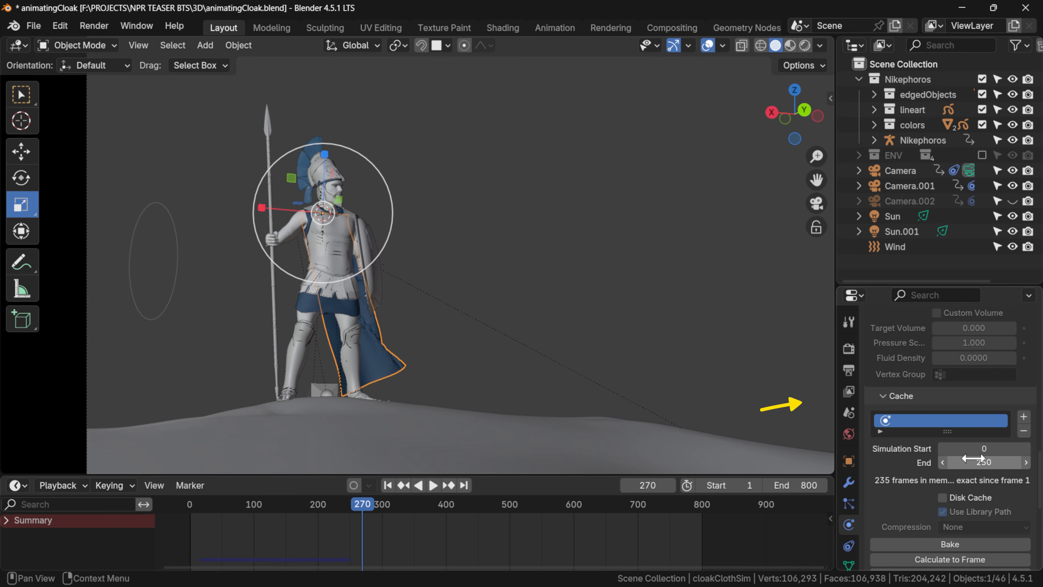
pyautogui.click(984, 462)
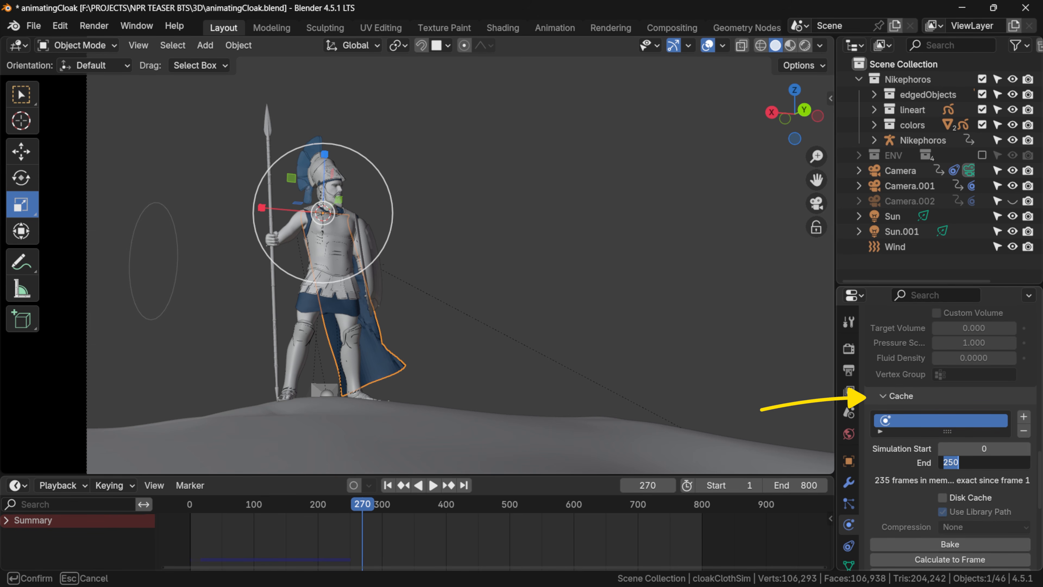
pyautogui.press('Return')
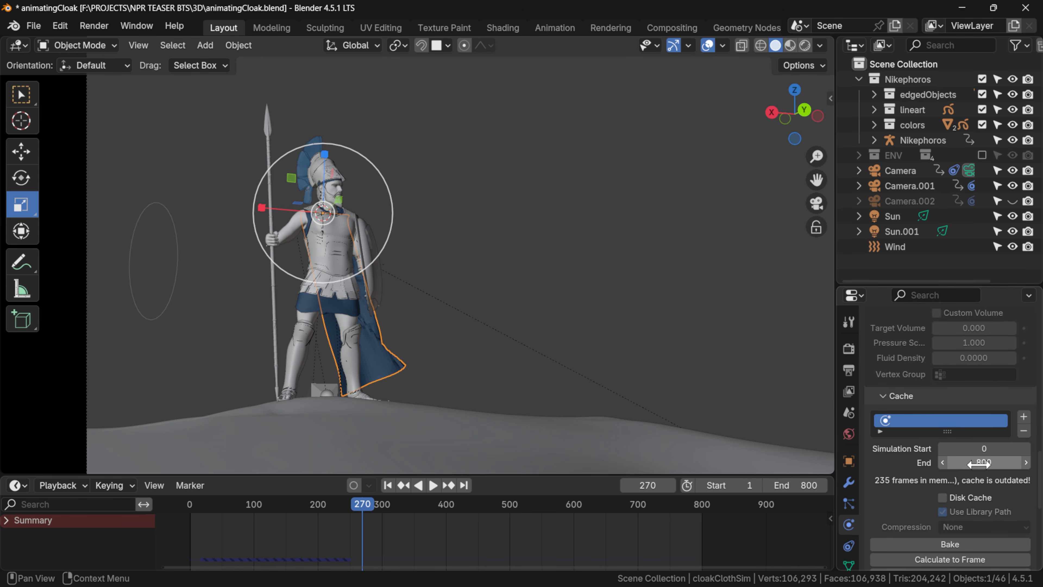
# Set the cache's simulation start to -200, bake the cloth simulation, and play it back.
pyautogui.click(984, 448)
pyautogui.write('-200')
pyautogui.press('Return')
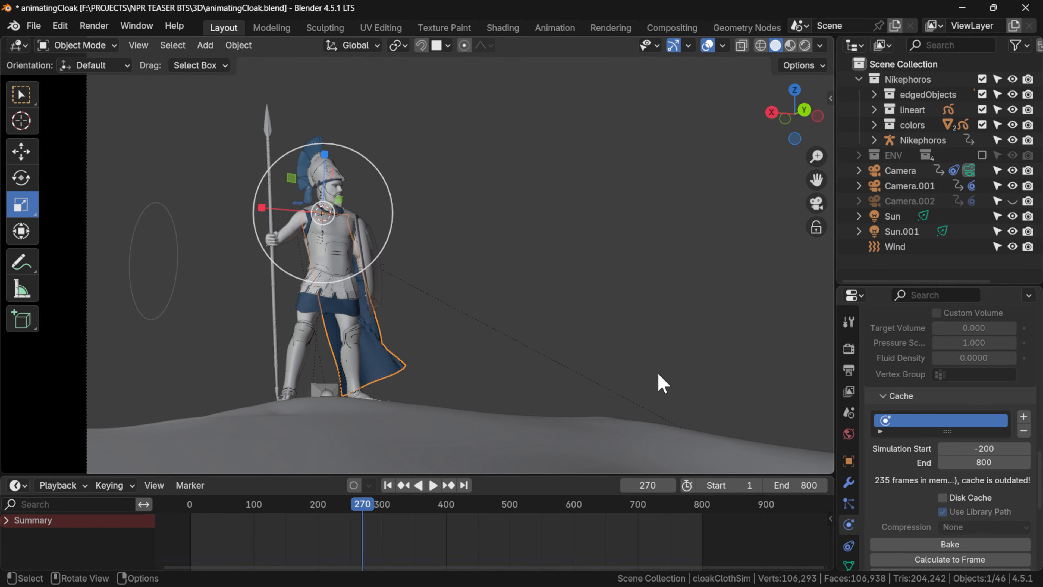
pyautogui.click(931, 545)
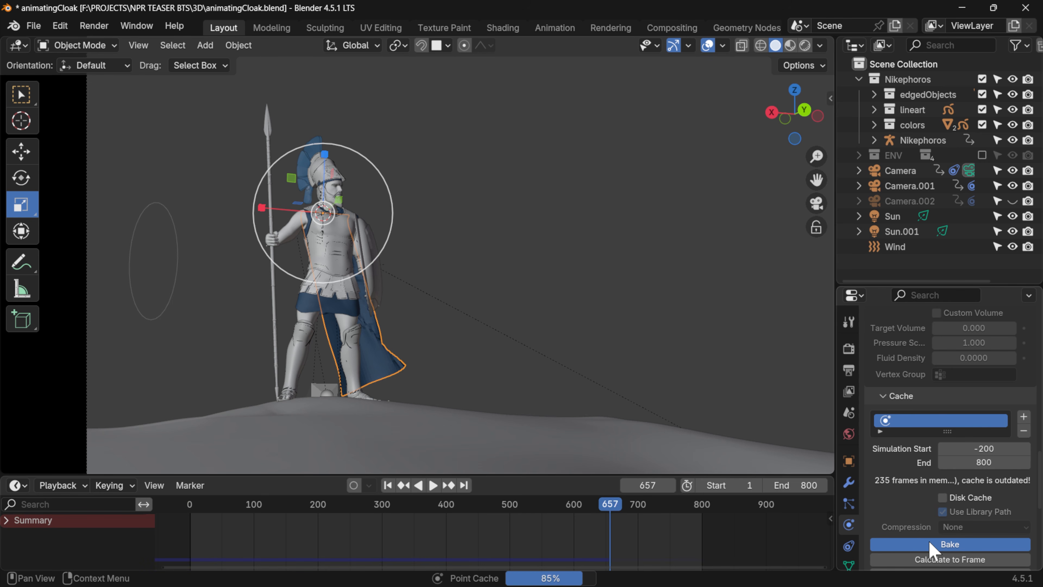
pyautogui.press('space')
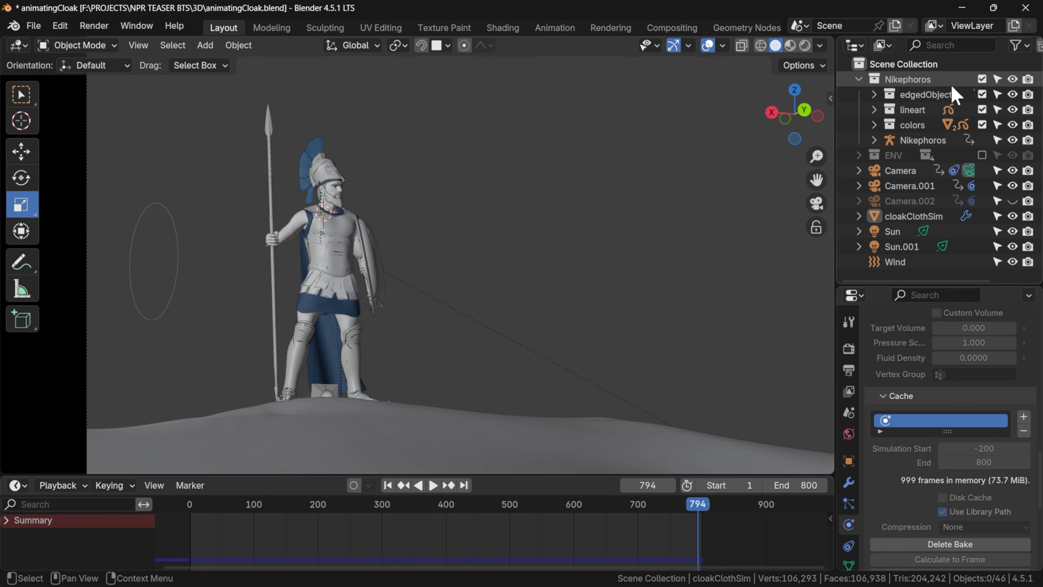
# Exclude the Nikephoros collection from the view layer and add a blank Grease Pencil object.
pyautogui.click(982, 78)
pyautogui.click(340, 278)
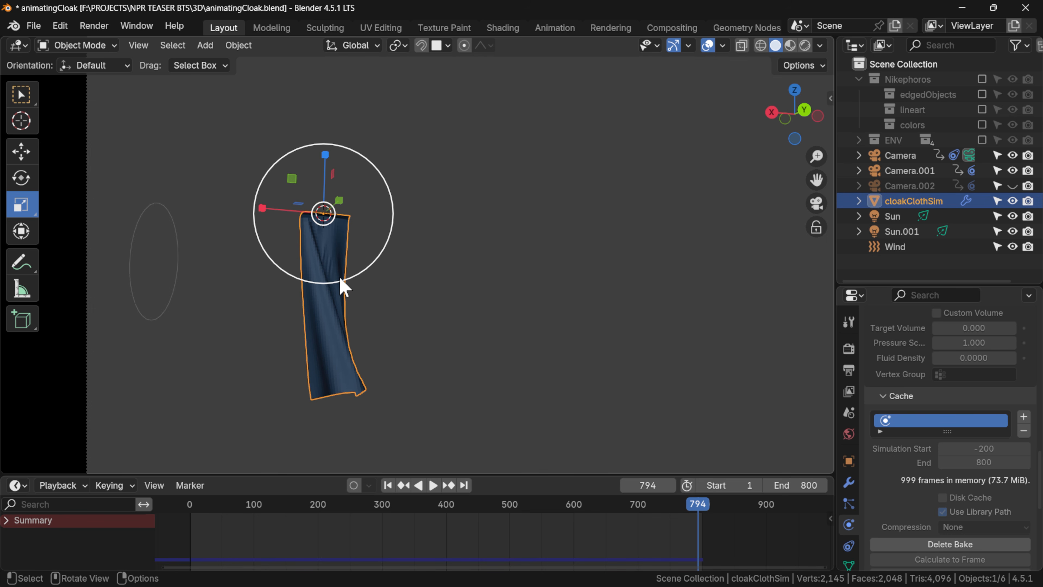
pyautogui.hotkey('shift', 'a')
pyautogui.moveTo(449, 182)
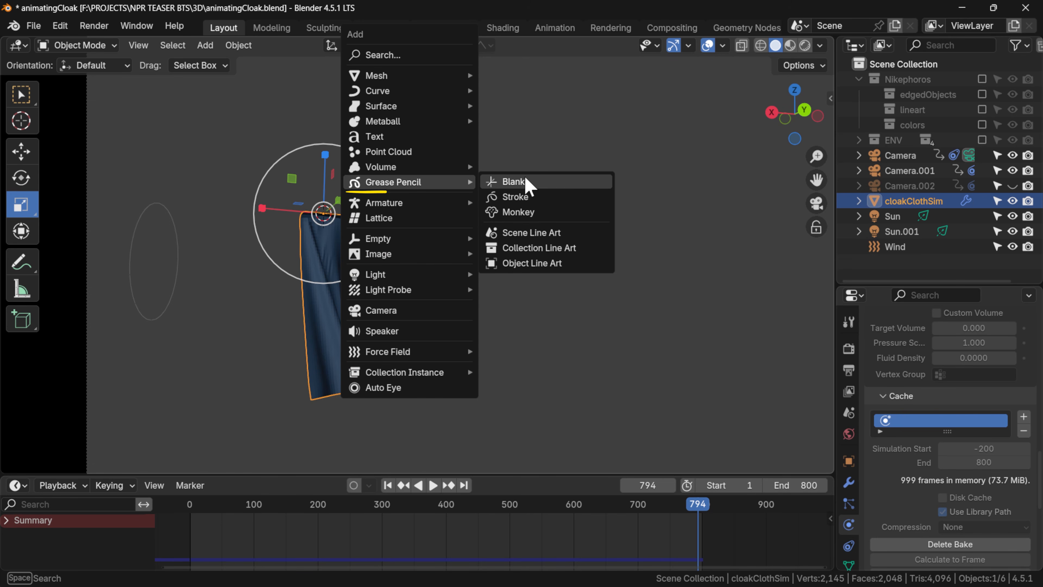
pyautogui.click(527, 178)
# Move the new Grease Pencil object down from the cloak's collar onto the cloak, checking its placement from another angle.
pyautogui.press('g')
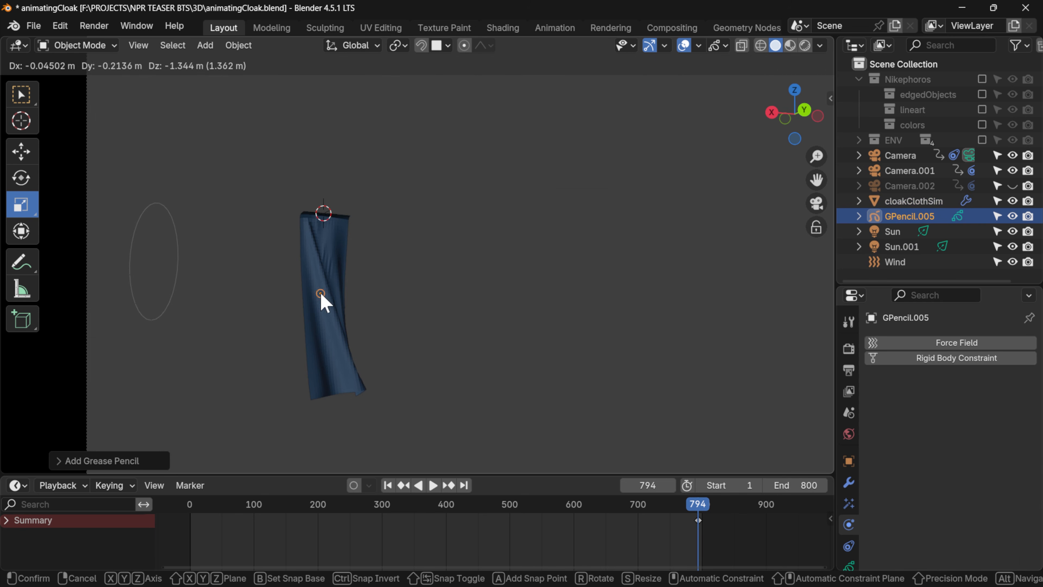
pyautogui.click(321, 294)
pyautogui.moveTo(402, 303); pyautogui.dragTo(333, 306, button='middle')
pyautogui.scroll(2, 361, 325)
pyautogui.press('g')
pyautogui.click(336, 342)
pyautogui.moveTo(336, 342); pyautogui.dragTo(474, 328, button='middle')
pyautogui.scroll(-2, 853, 546)
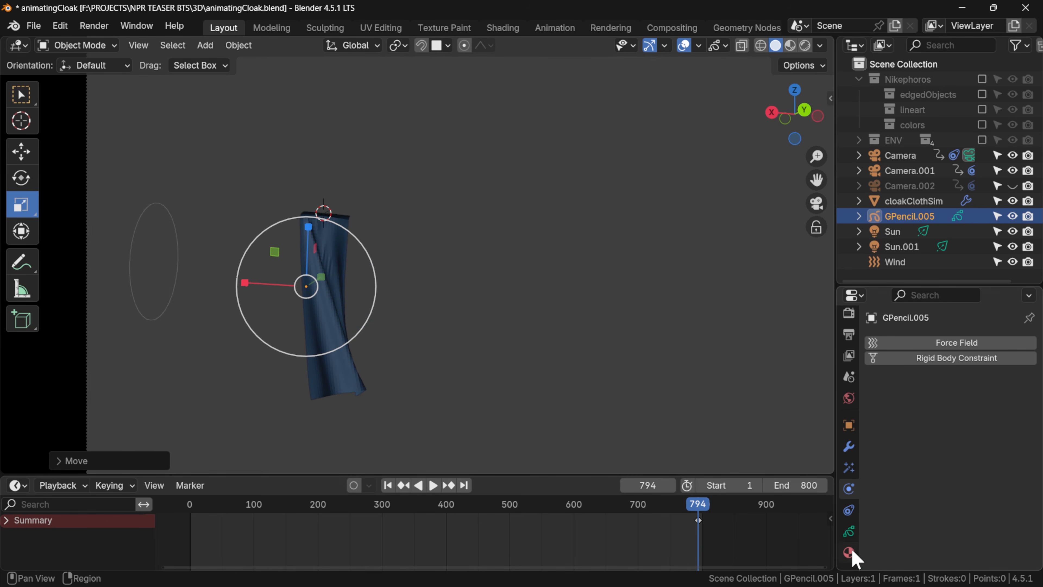
# At frame 1, switch the Grease Pencil object to Draw Mode and choose the Ink Pen brush, after reviewing its Black material settings.
pyautogui.click(849, 552)
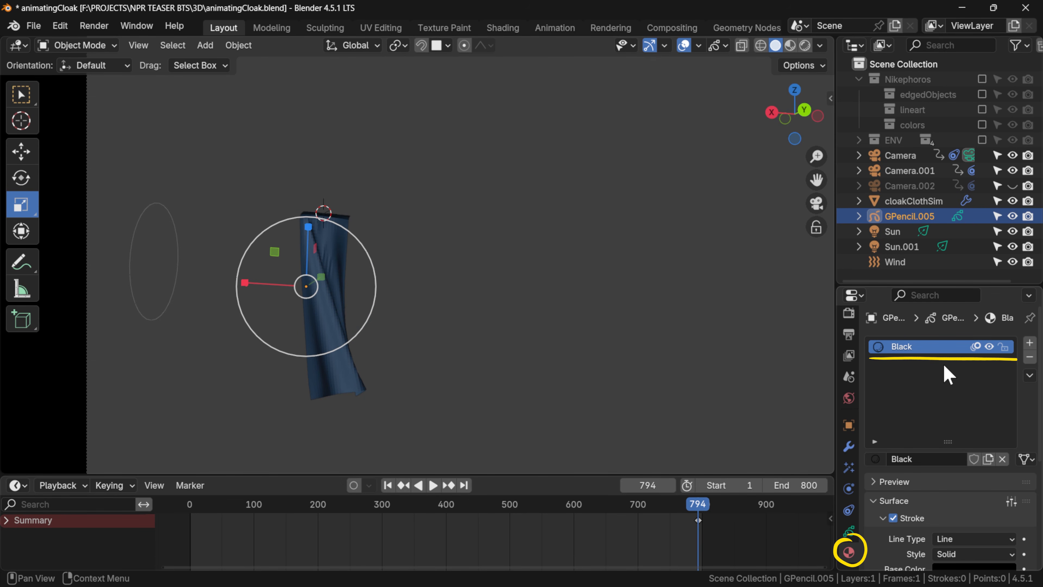
pyautogui.scroll(-5, 951, 374)
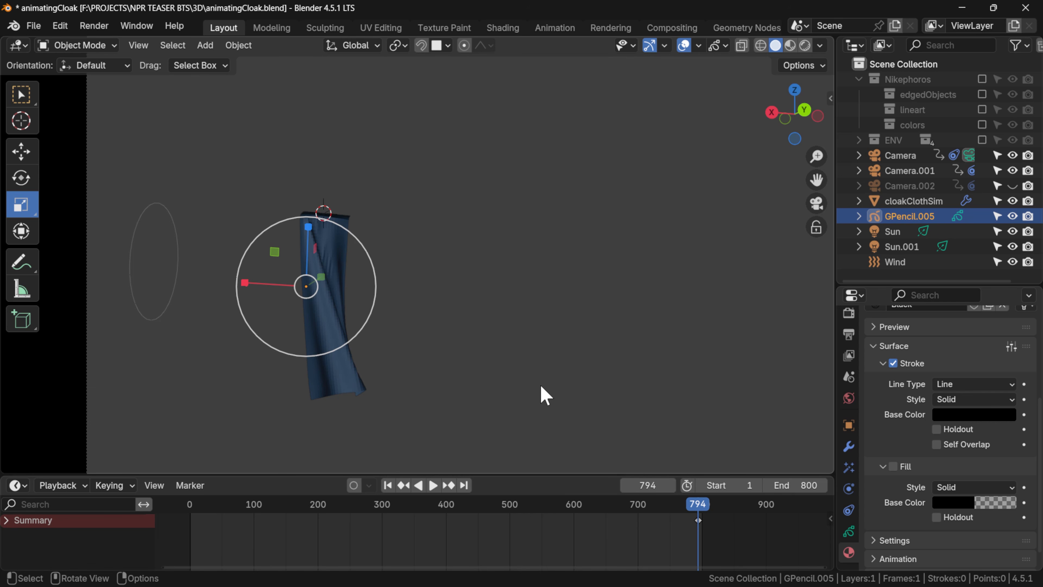
pyautogui.click(191, 513)
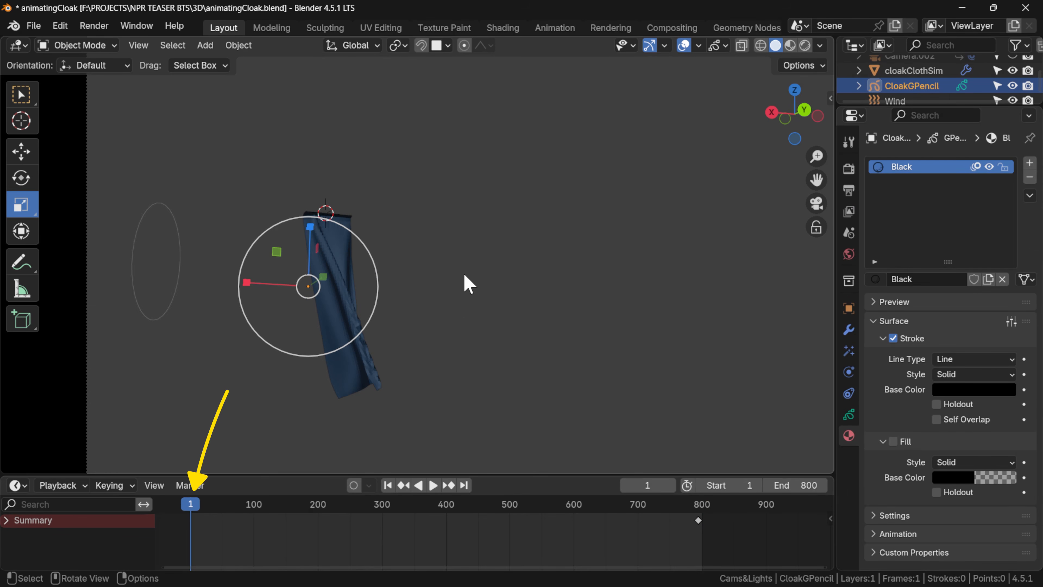
pyautogui.hotkey('ctrl', 'Tab')
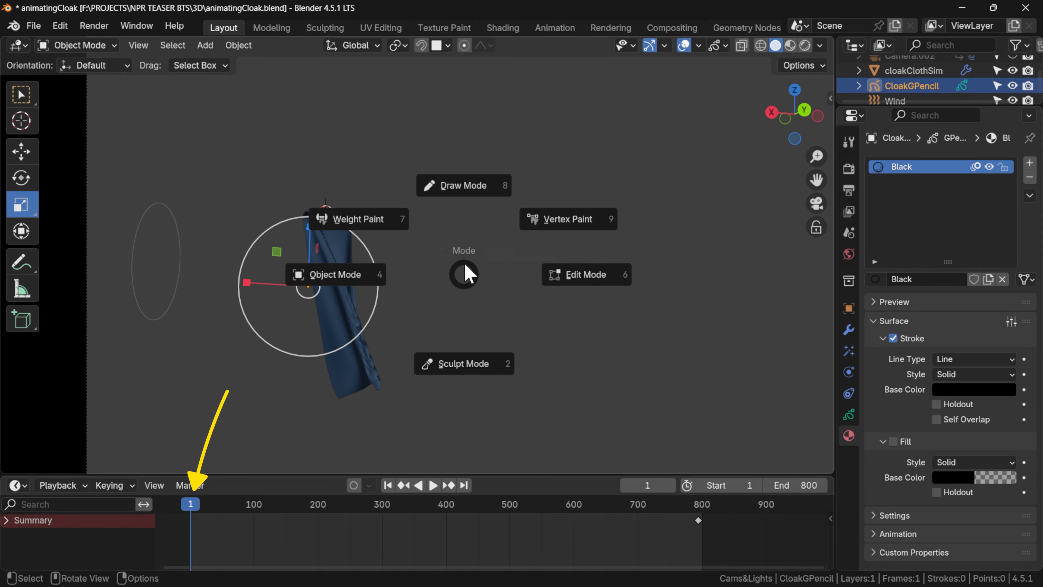
pyautogui.click(472, 195)
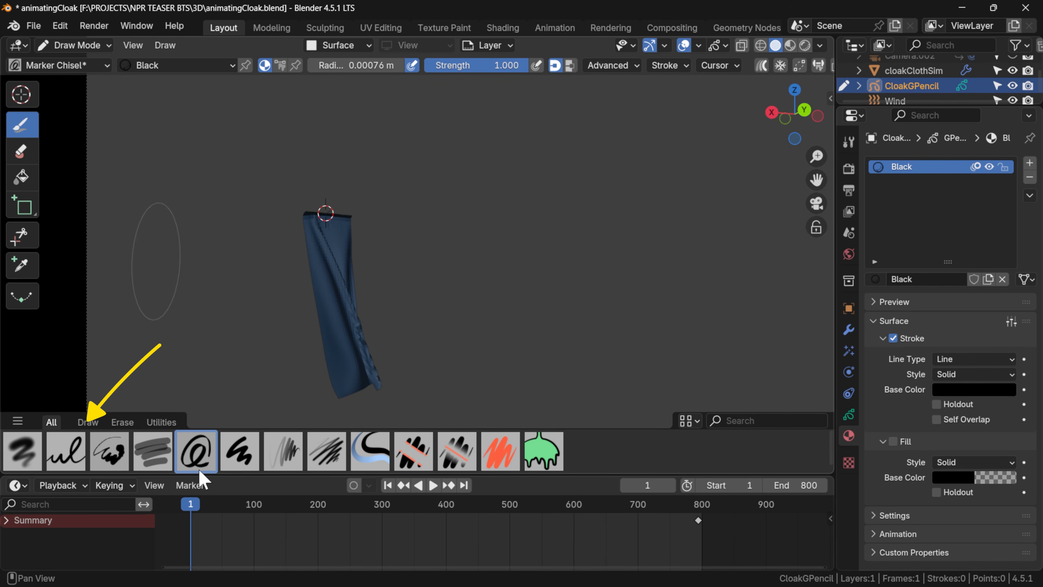
pyautogui.click(70, 466)
# Insert a blank keyframe on the active Grease Pencil layer at frame 1.
pyautogui.keyDown('shift'); pyautogui.moveTo(347, 321); pyautogui.dragTo(480, 266, button='middle'); pyautogui.keyUp('shift')
pyautogui.scroll(3, 480, 265)
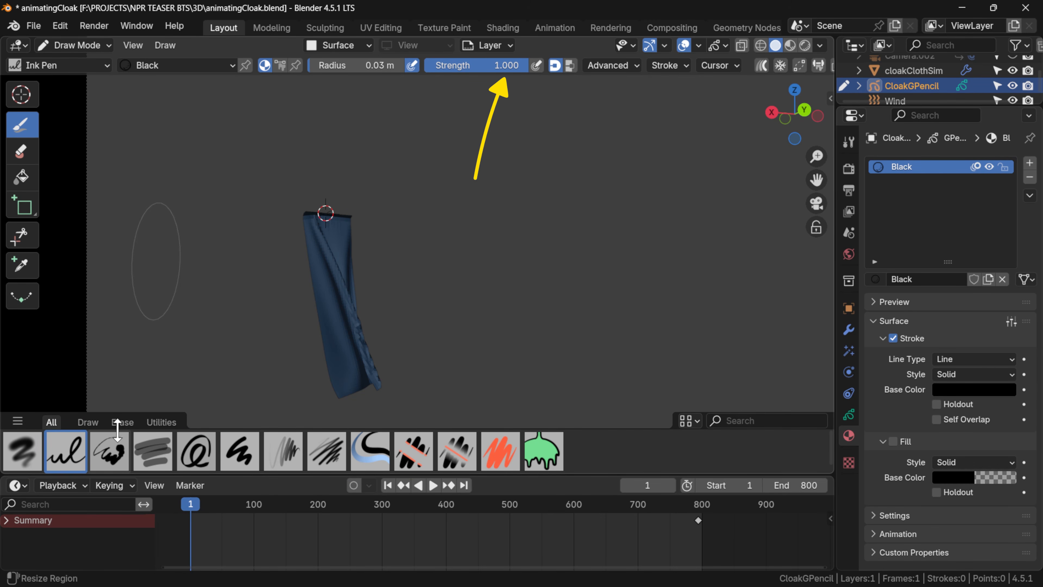
pyautogui.scroll(-1, 484, 264)
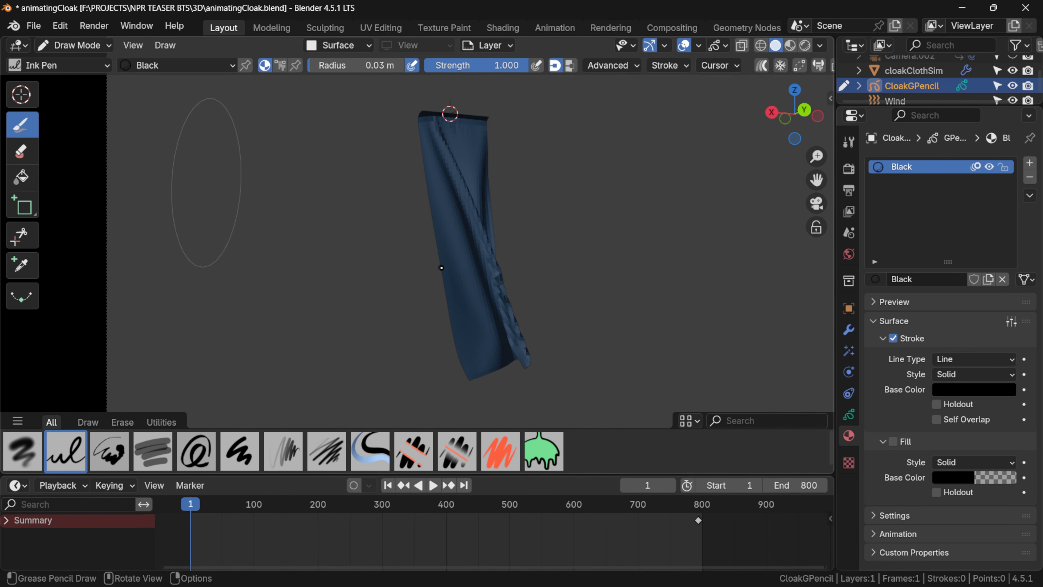
pyautogui.press('i')
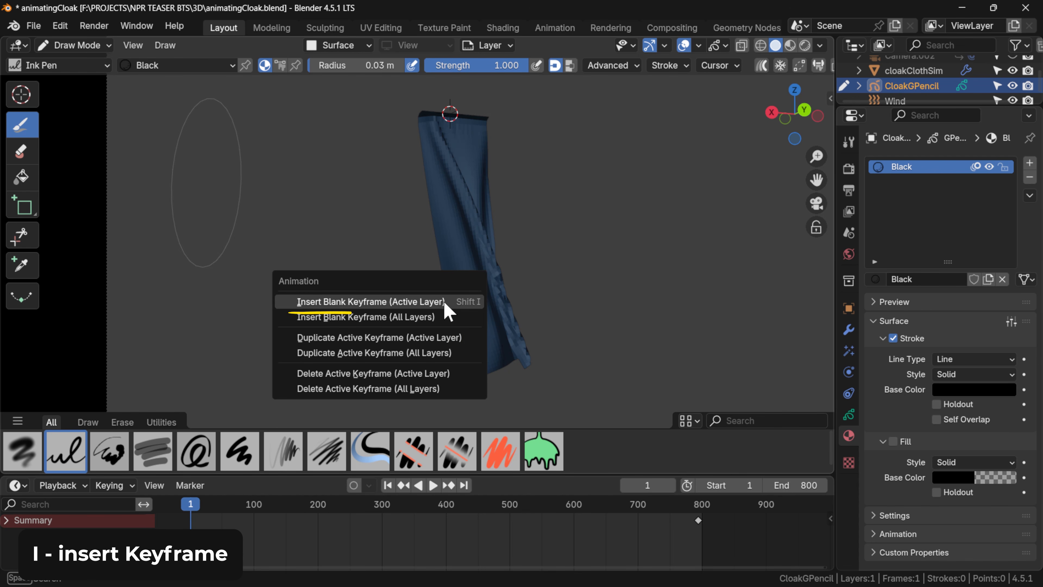
pyautogui.click(444, 303)
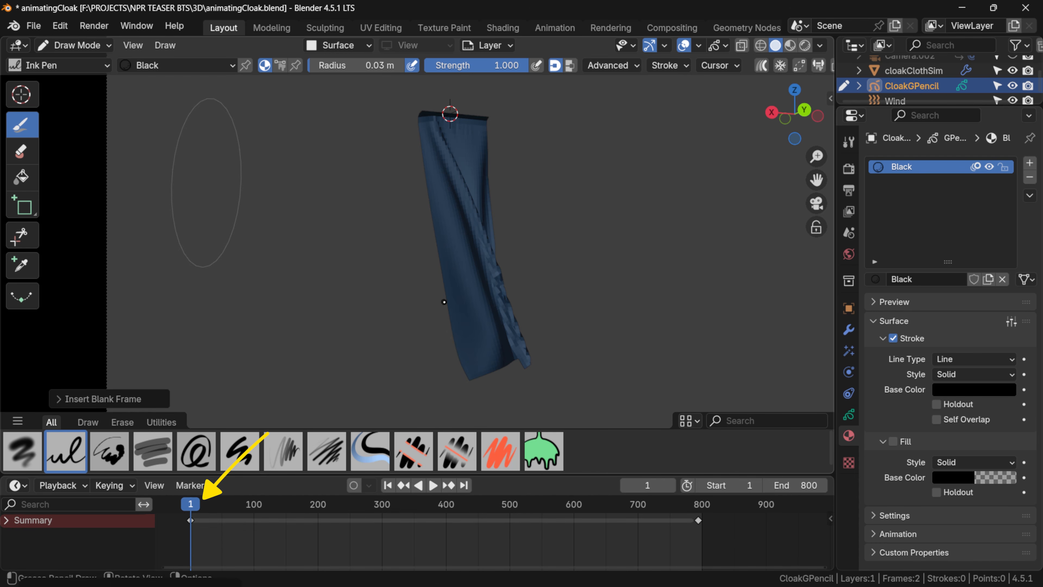
# Draw a test squiggle on the cloak and try resizing the Ink Pen brush.
pyautogui.moveTo(439, 198)
pyautogui.mouseDown()
pyautogui.moveTo(467, 232)
pyautogui.moveTo(480, 317)
pyautogui.mouseUp()
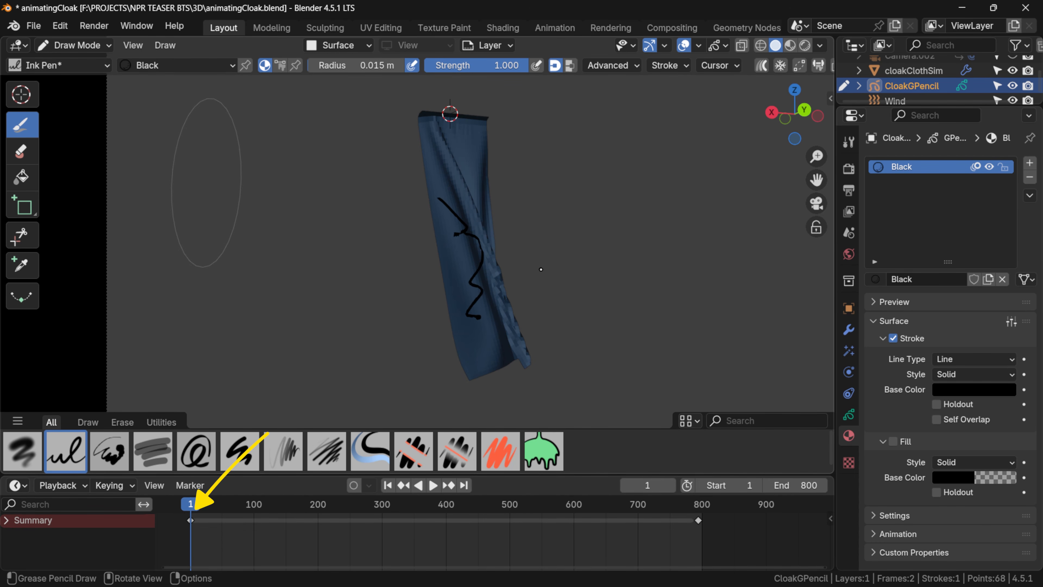
pyautogui.press('f')
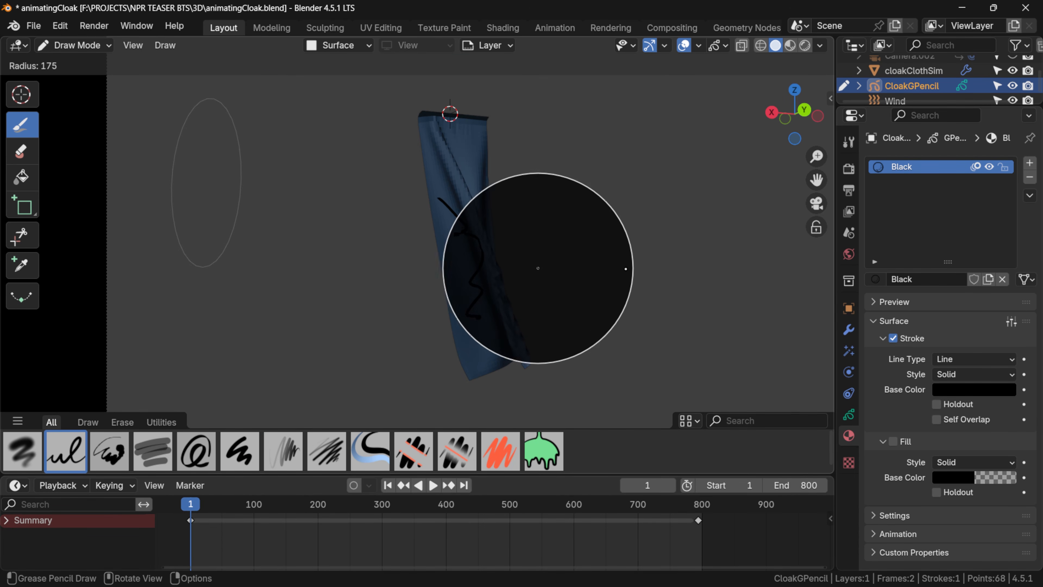
pyautogui.click(537, 268)
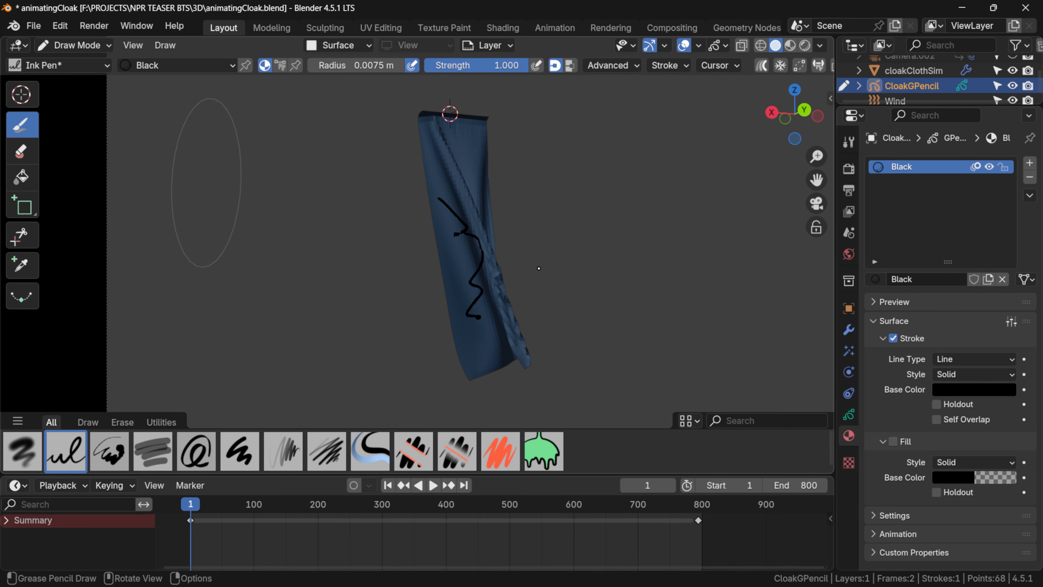
pyautogui.hotkey('ctrl', 'z')
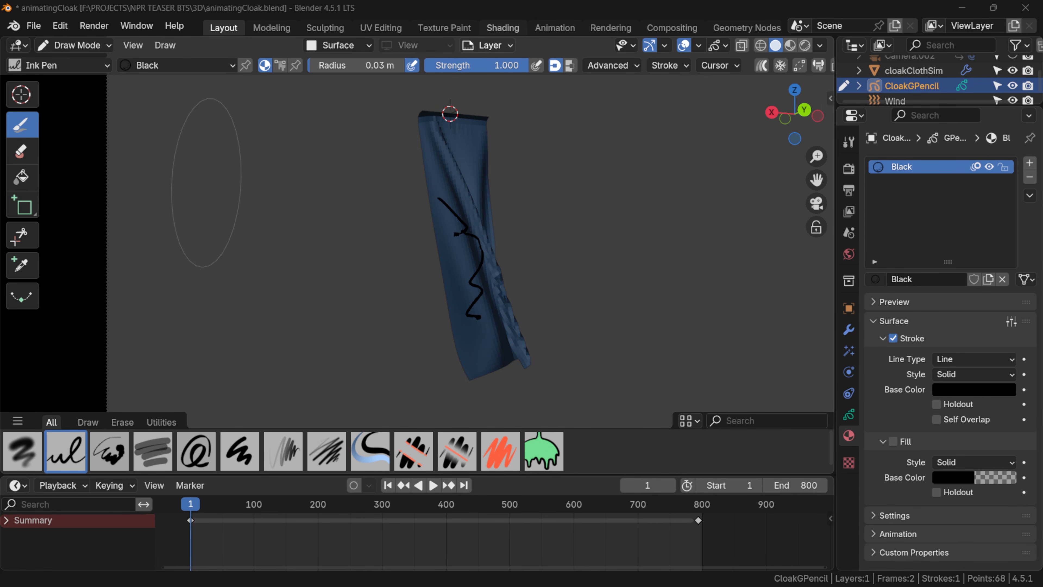
# Delete all points of the test squiggle in Edit Mode and return to Draw Mode.
pyautogui.press('Tab')
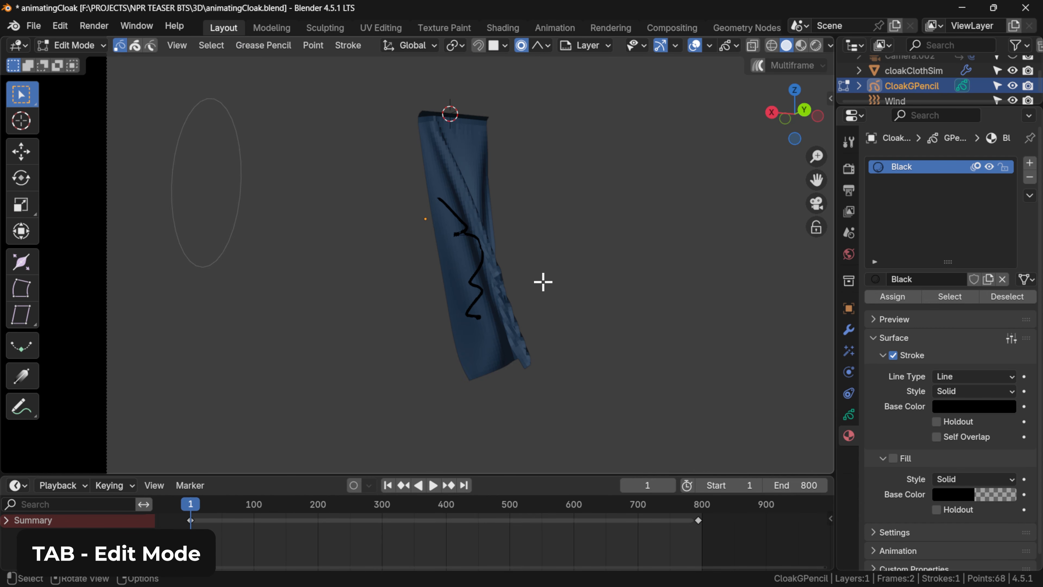
pyautogui.press('a')
pyautogui.press('x')
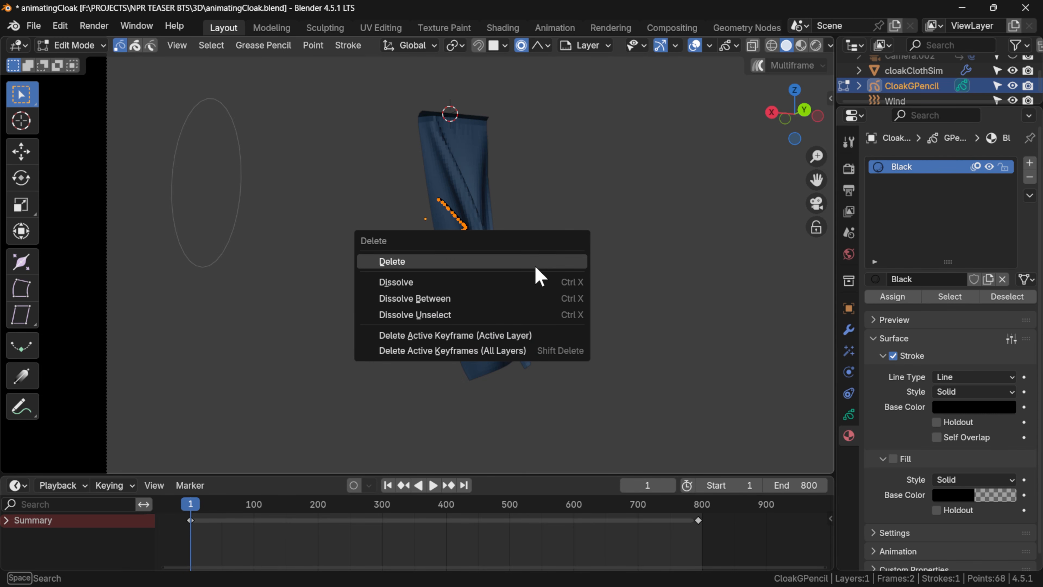
pyautogui.click(535, 265)
pyautogui.hotkey('ctrl', 'Tab')
pyautogui.click(534, 188)
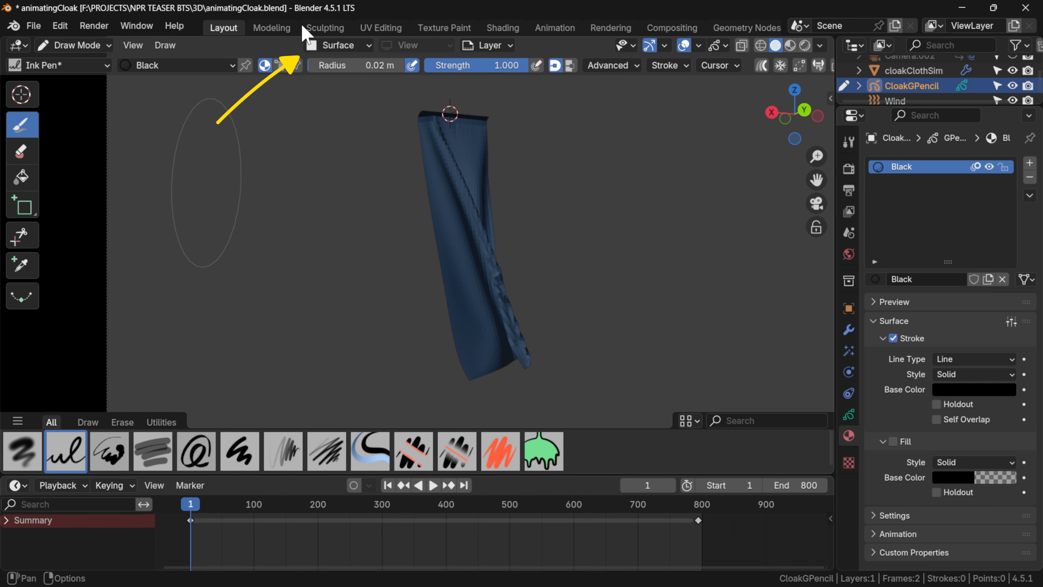
# Set the stroke placement to Origin and trace the cloak's outline at frame 1 with a 0.02 m brush radius.
pyautogui.click(337, 45)
pyautogui.click(395, 95)
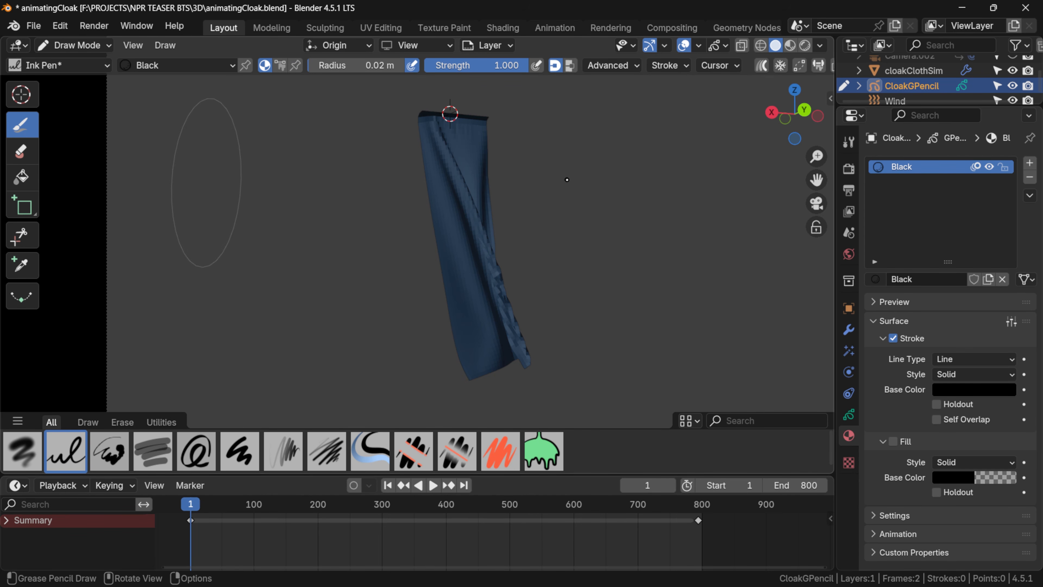
pyautogui.moveTo(423, 106)
pyautogui.mouseDown()
pyautogui.moveTo(470, 380)
pyautogui.moveTo(517, 357)
pyautogui.moveTo(487, 118)
pyautogui.mouseUp()
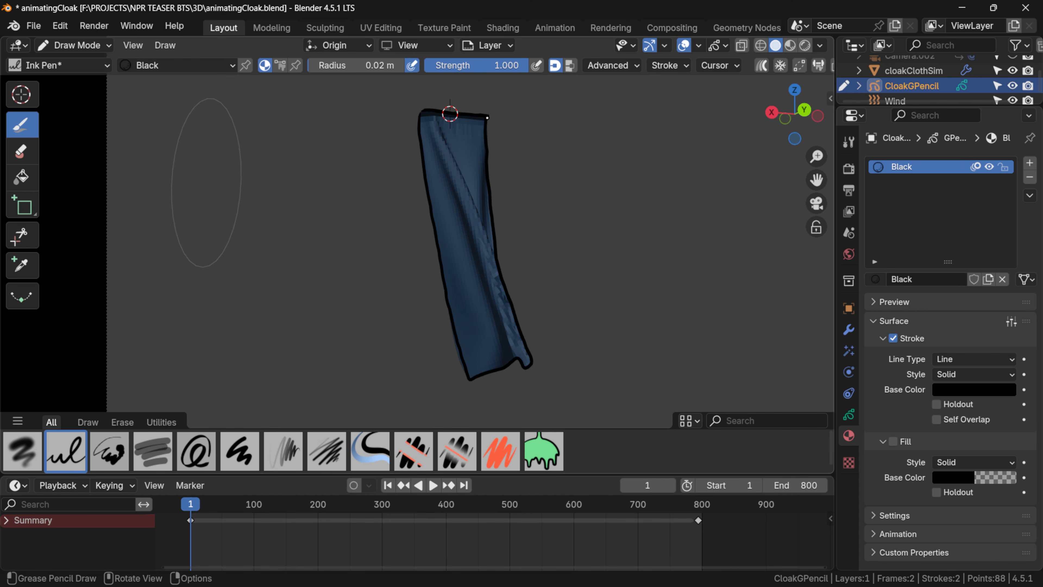
# Set the stroke post-processing Smooth value to 1 for the Ink Pen brush.
pyautogui.click(669, 69)
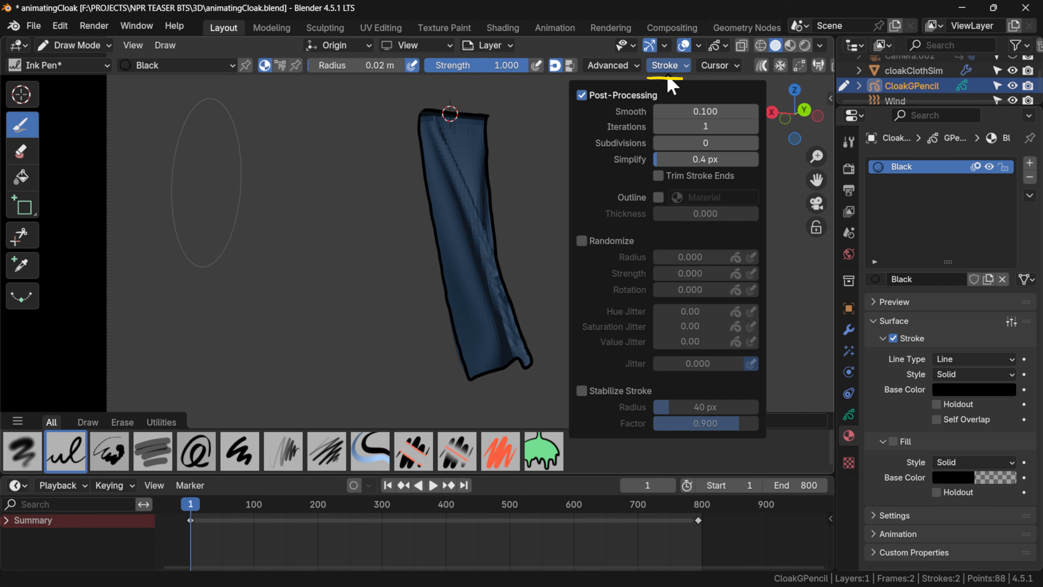
pyautogui.click(698, 112)
pyautogui.write('1')
pyautogui.press('Return')
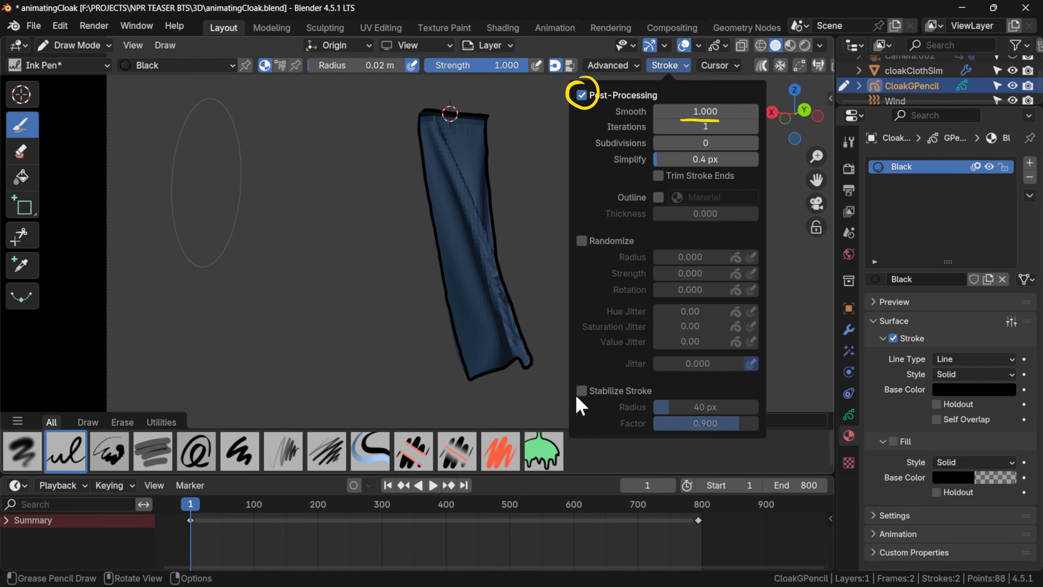
# Try Stabilize Stroke with a test stroke beside the cloak, undo the stroke, and turn stabilization off again.
pyautogui.click(581, 390)
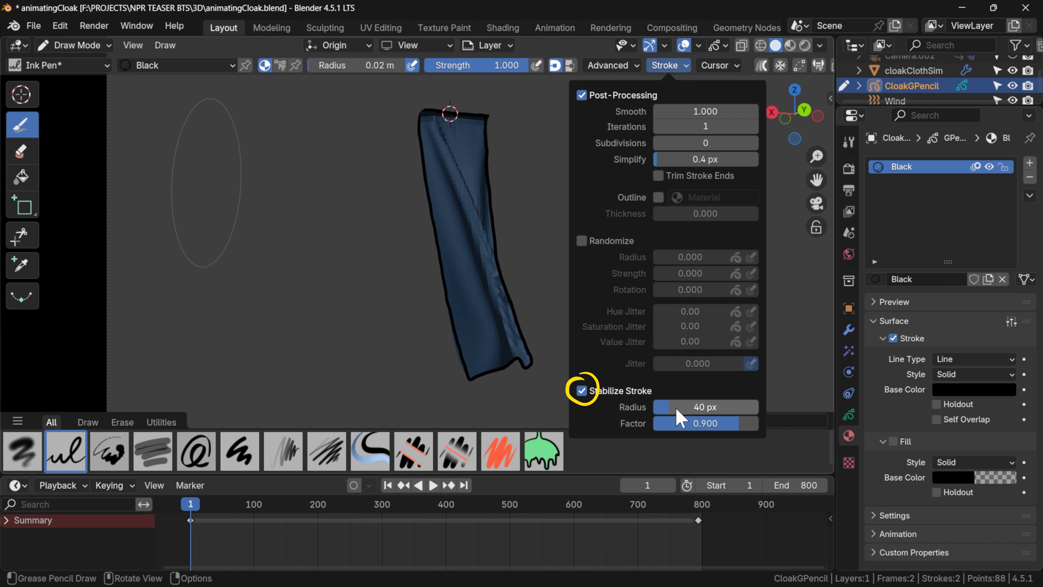
pyautogui.moveTo(346, 217)
pyautogui.mouseDown()
pyautogui.moveTo(283, 287)
pyautogui.moveTo(301, 380)
pyautogui.moveTo(386, 324)
pyautogui.mouseUp()
pyautogui.hotkey('ctrl', 'z')
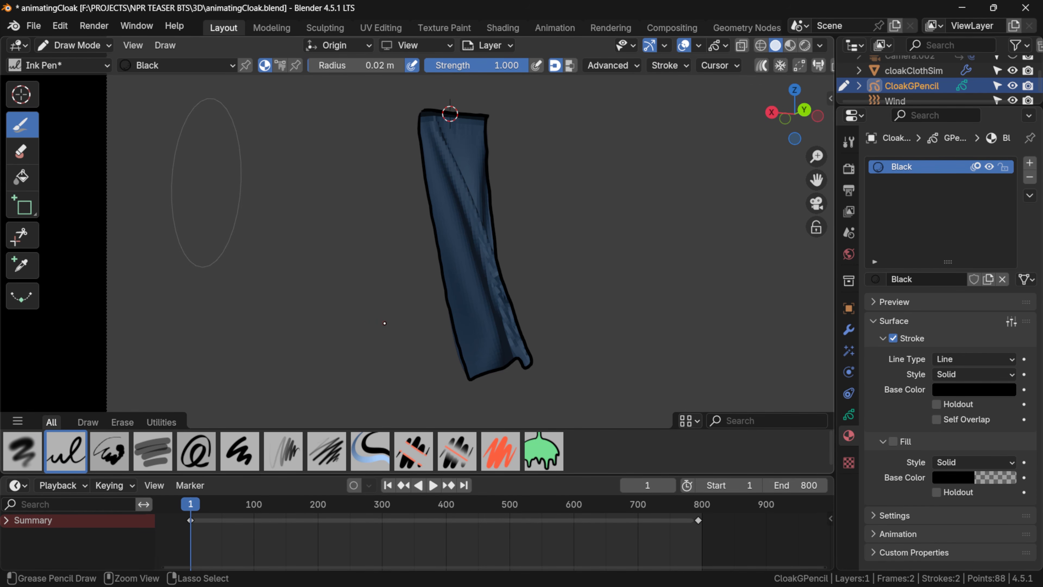
pyautogui.click(668, 65)
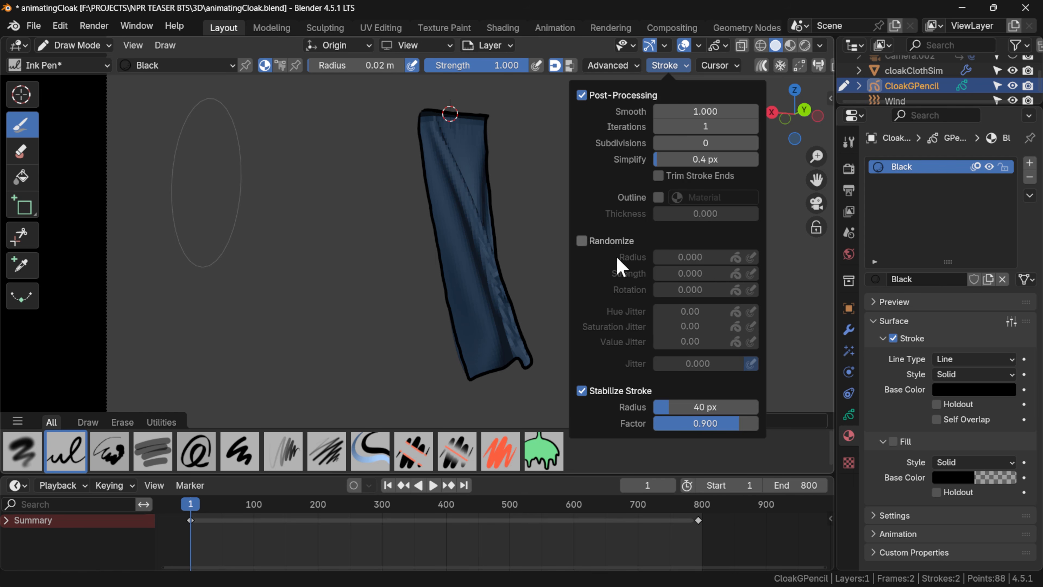
pyautogui.click(600, 391)
# Insert a blank keyframe on the active layer at frame 3 and trace the cloak's outline there.
pyautogui.press('Right')
pyautogui.press('Right')
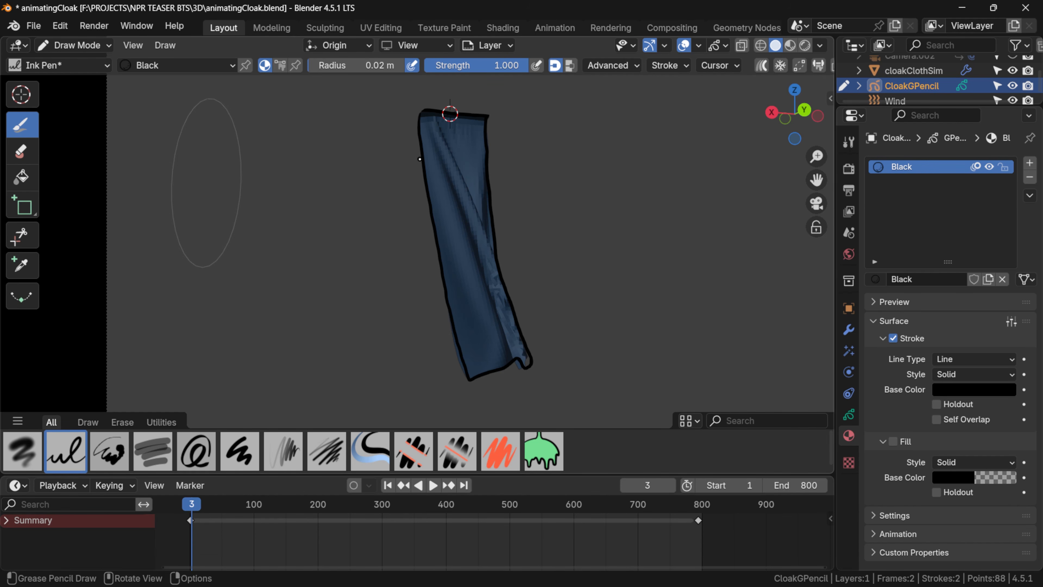
pyautogui.press('i')
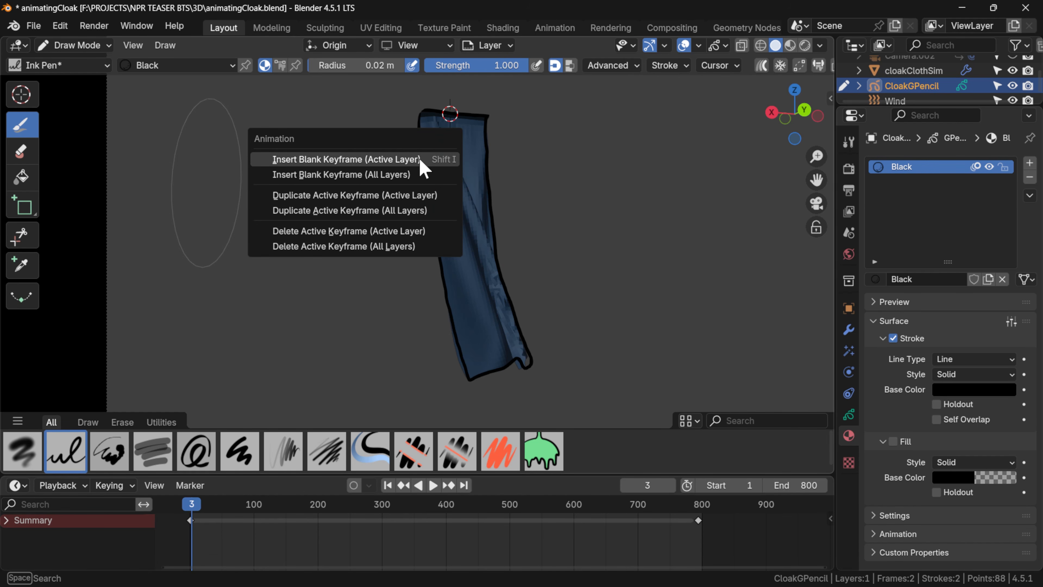
pyautogui.click(421, 160)
pyautogui.moveTo(425, 121)
pyautogui.mouseDown()
pyautogui.moveTo(422, 160)
pyautogui.moveTo(461, 357)
pyautogui.moveTo(506, 367)
pyautogui.moveTo(486, 117)
pyautogui.mouseUp()
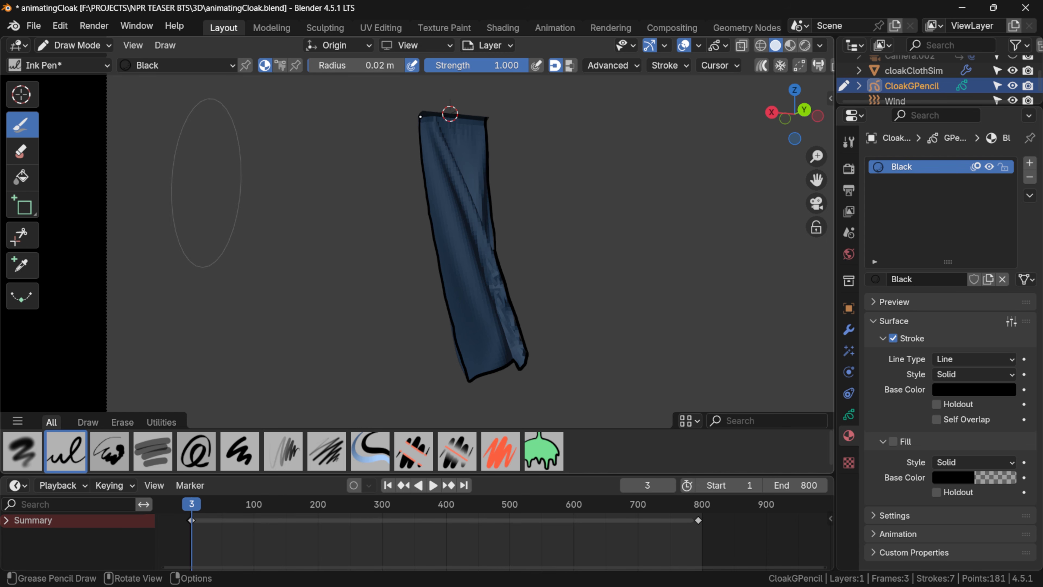
# Insert a blank keyframe at frame 5 and trace the cloak's side, hem and collar edges there.
pyautogui.press('Right')
pyautogui.press('Right')
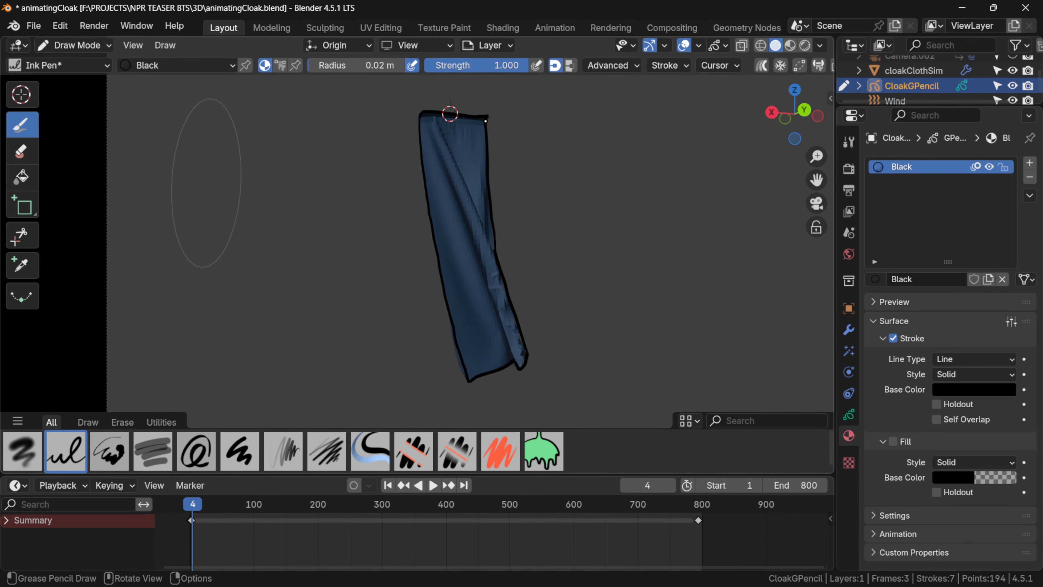
pyautogui.press('i')
pyautogui.moveTo(420, 113); pyautogui.dragTo(444, 300)
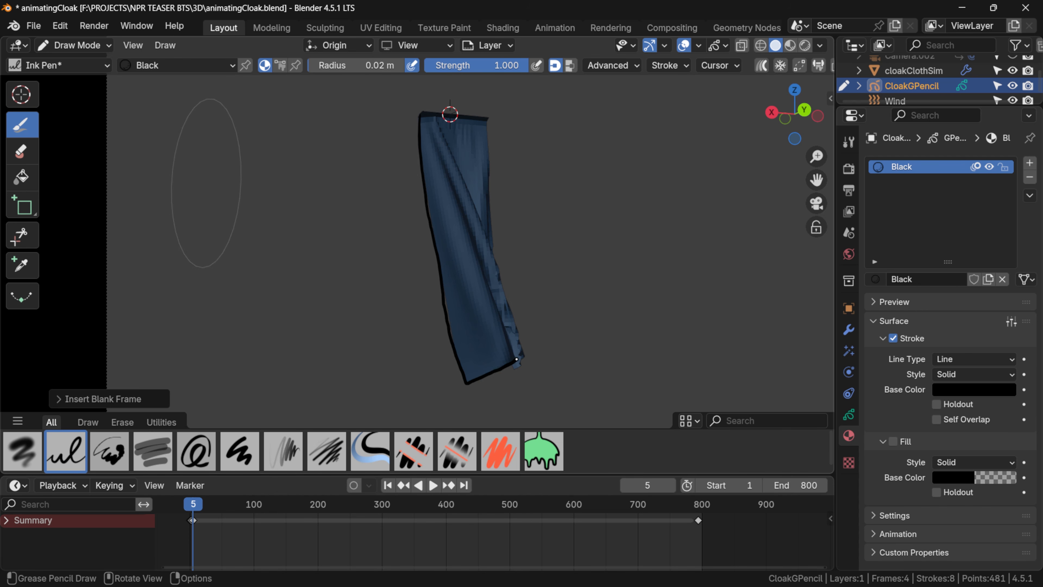
pyautogui.moveTo(517, 360); pyautogui.dragTo(513, 369)
pyautogui.moveTo(521, 334); pyautogui.dragTo(495, 255)
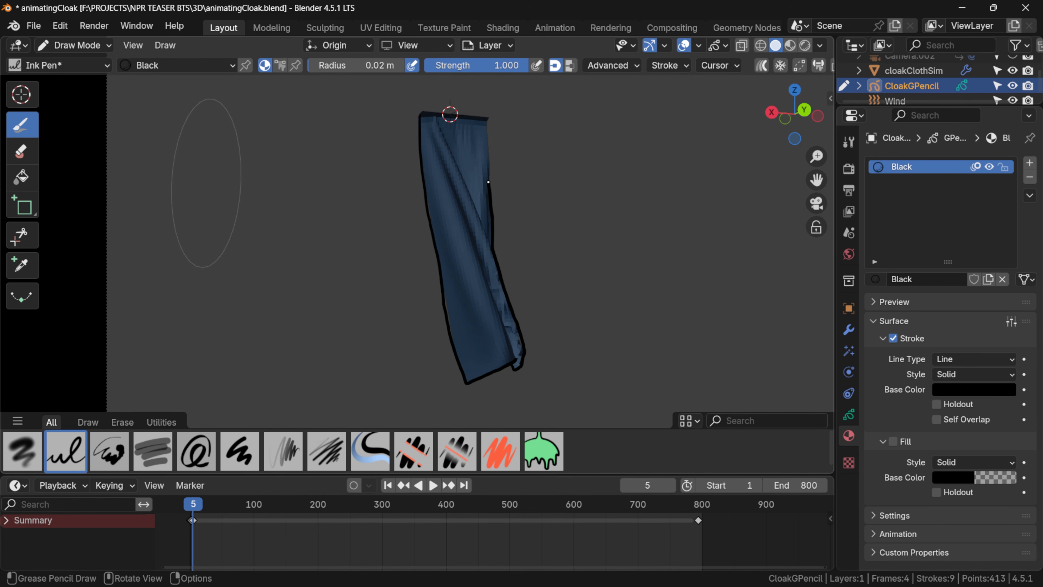
pyautogui.moveTo(488, 118); pyautogui.dragTo(424, 112)
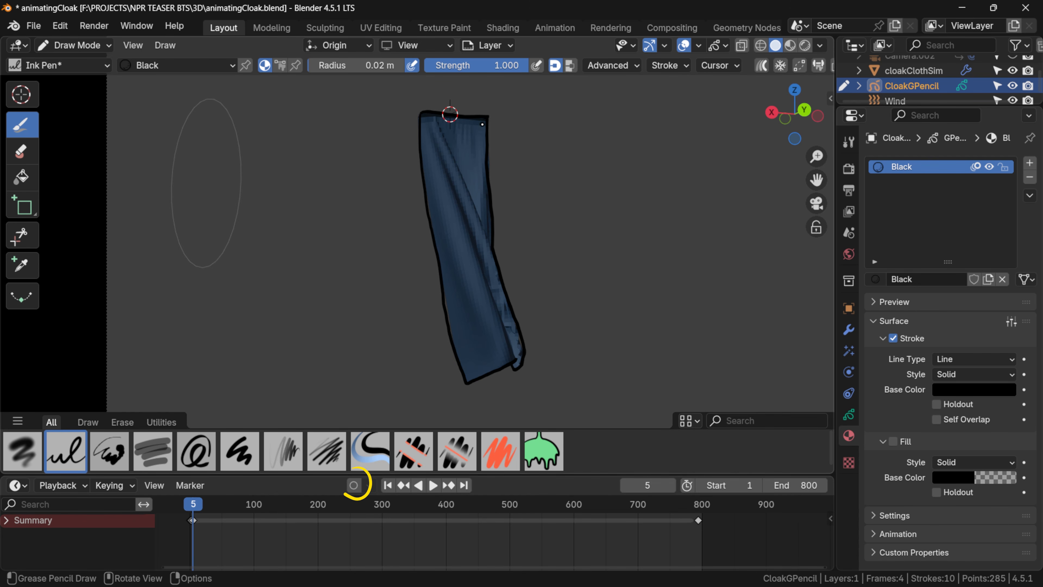
# Enable auto keying and trace the cloak's outline on every second frame up to frame 99.
pyautogui.click(353, 485)
pyautogui.press('Right')
pyautogui.press('Right')
pyautogui.moveTo(488, 117)
pyautogui.mouseDown()
pyautogui.moveTo(421, 158)
pyautogui.moveTo(457, 358)
pyautogui.moveTo(515, 362)
pyautogui.moveTo(489, 223)
pyautogui.moveTo(493, 127)
pyautogui.moveTo(427, 210)
pyautogui.moveTo(460, 382)
pyautogui.moveTo(517, 335)
pyautogui.moveTo(492, 224)
pyautogui.moveTo(487, 120)
pyautogui.moveTo(421, 115)
pyautogui.mouseUp()
pyautogui.press('Right')
pyautogui.press('Right')
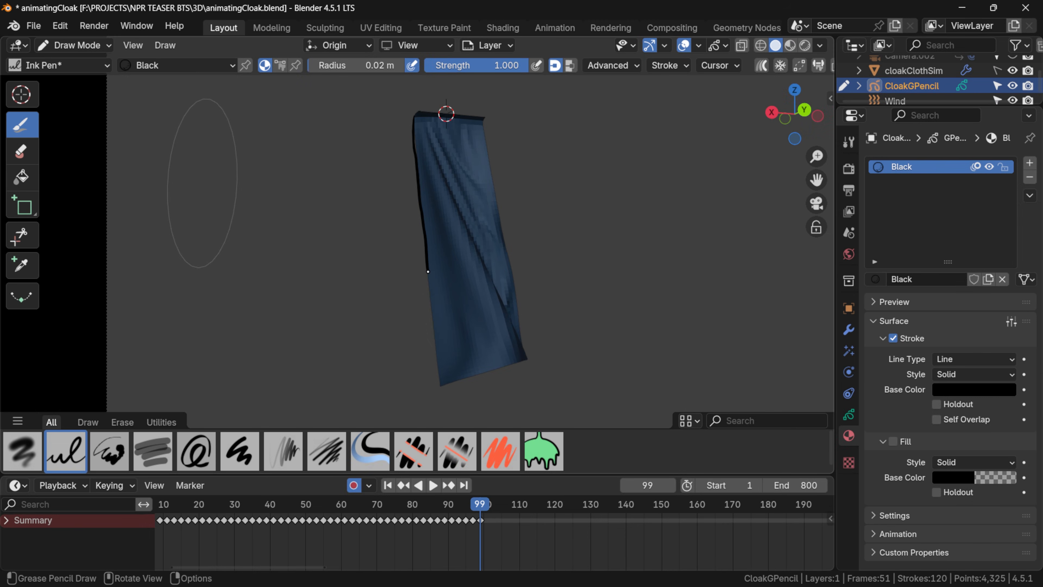
pyautogui.moveTo(428, 271)
pyautogui.mouseDown()
pyautogui.moveTo(442, 384)
pyautogui.moveTo(526, 359)
pyautogui.mouseUp()
pyautogui.moveTo(518, 302); pyautogui.dragTo(489, 124)
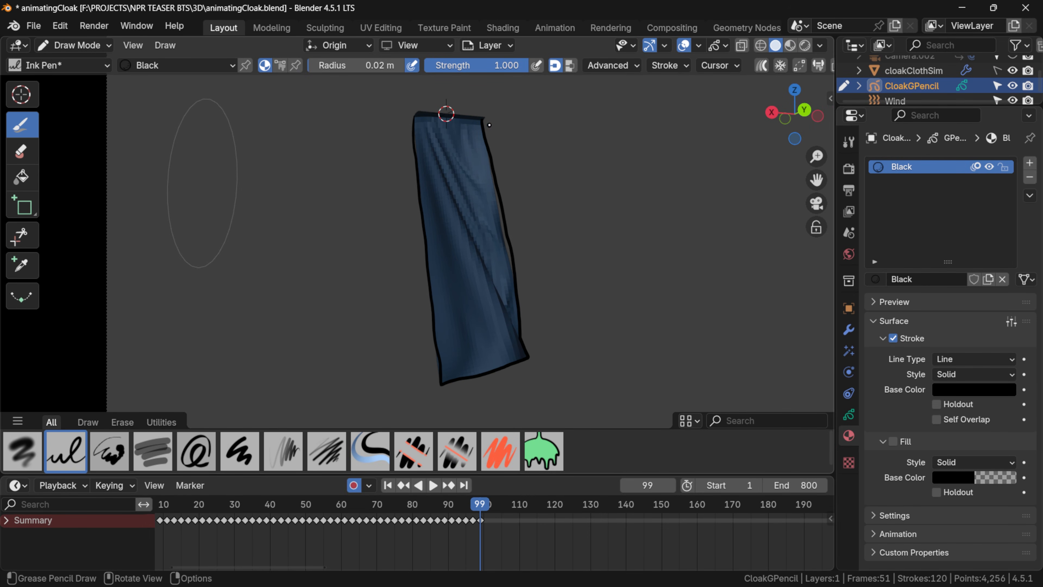
pyautogui.moveTo(424, 111); pyautogui.dragTo(485, 123)
# Adjust the outline's side edge at frame 99 in Edit Mode by moving a stroke point with proportional editing.
pyautogui.press('Tab')
pyautogui.click(502, 227)
pyautogui.press('g')
pyautogui.click(550, 232)
pyautogui.click(508, 247)
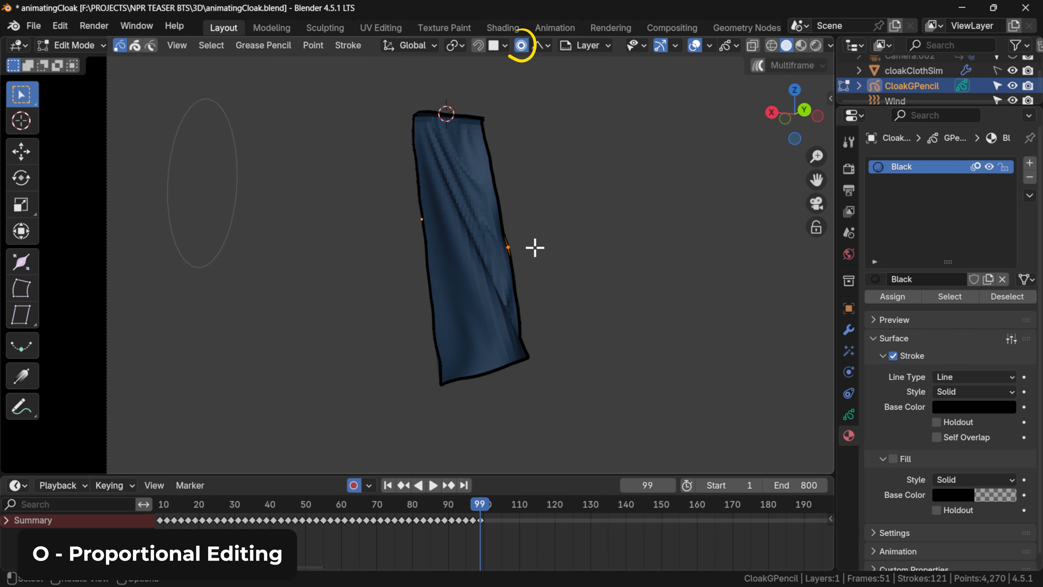
pyautogui.press('g')
pyautogui.scroll(10, 526, 253)
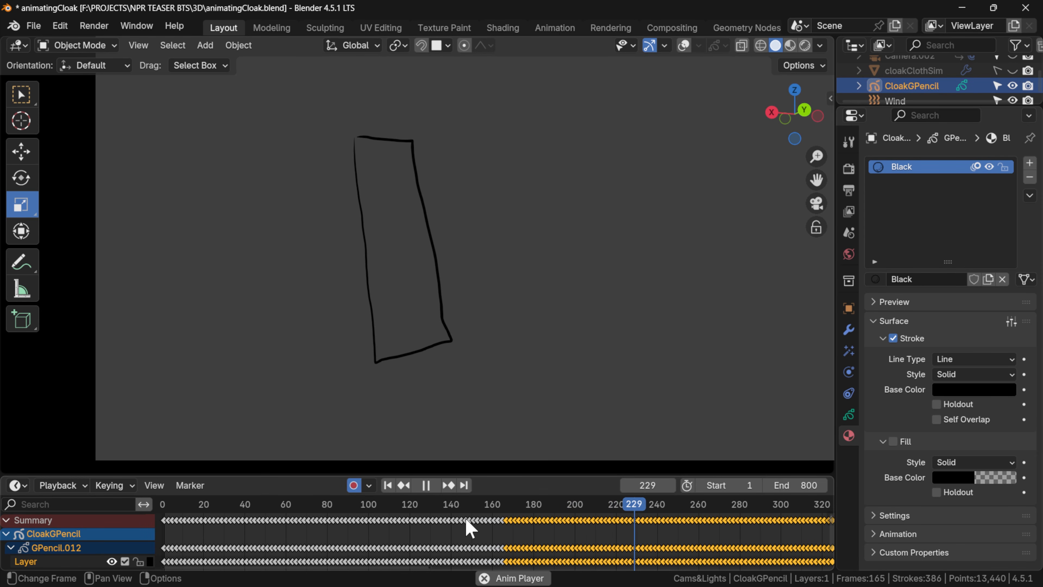
# Play back the traced outline animation and rename the Grease Pencil layer as Outline.
pyautogui.click(340, 504)
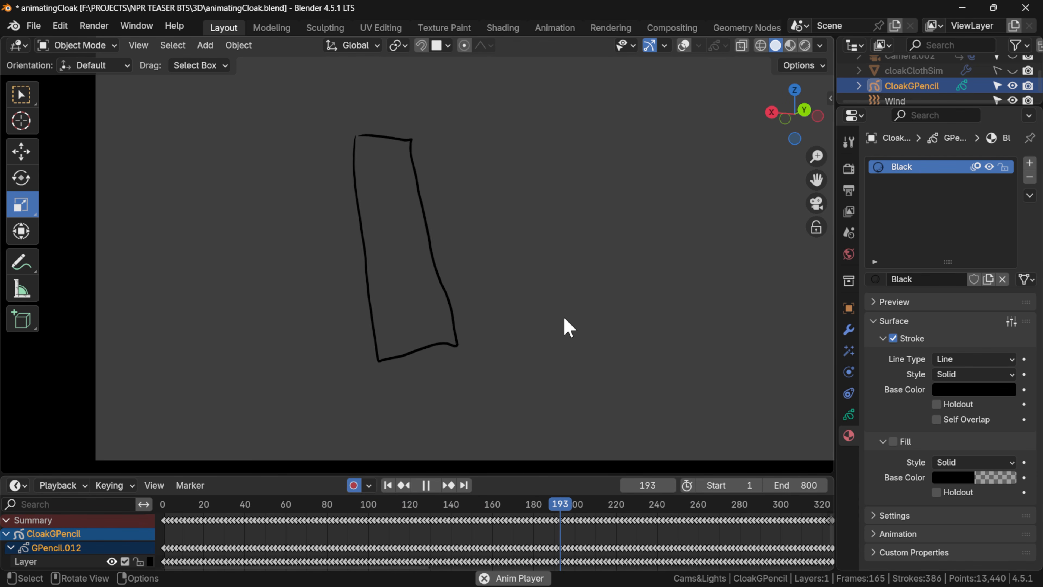
pyautogui.press('space')
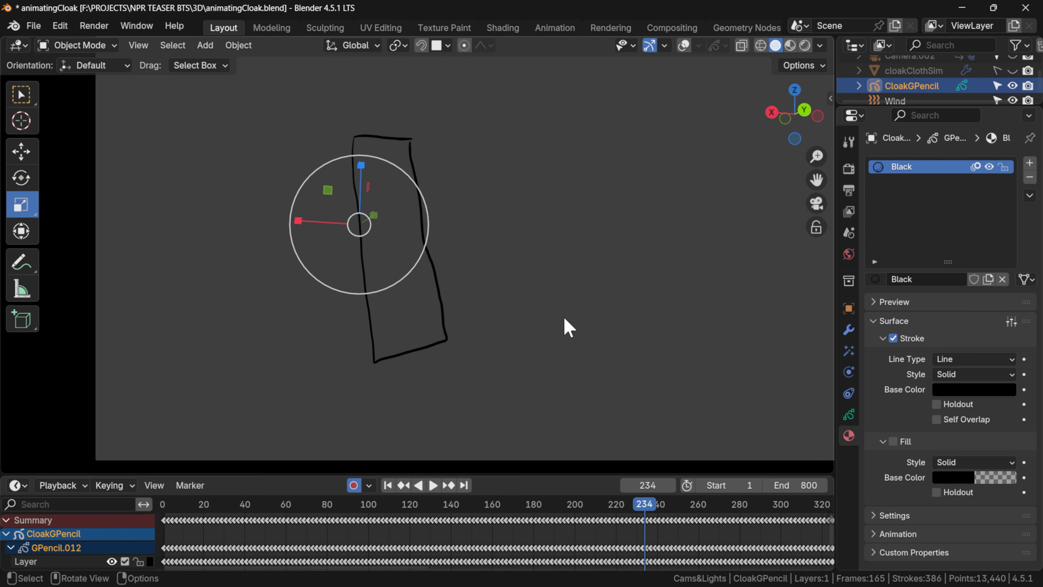
pyautogui.click(849, 415)
pyautogui.moveTo(941, 222); pyautogui.dragTo(940, 267)
pyautogui.doubleClick(925, 212)
pyautogui.write('Outline')
pyautogui.press('Return')
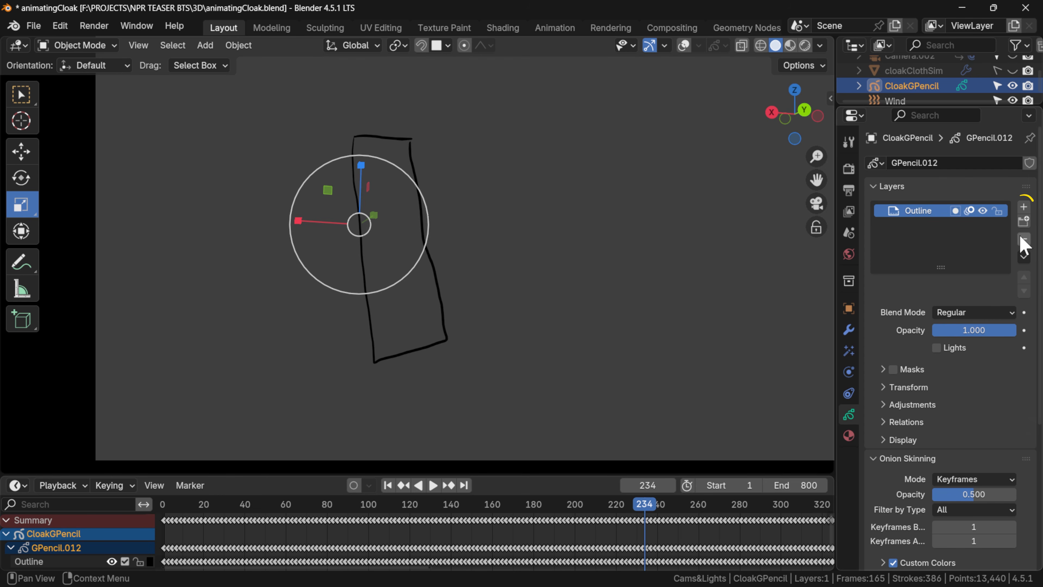
# Add a second Grease Pencil layer below Outline and name it Fill.
pyautogui.click(1024, 206)
pyautogui.click(1023, 291)
pyautogui.doubleClick(920, 225)
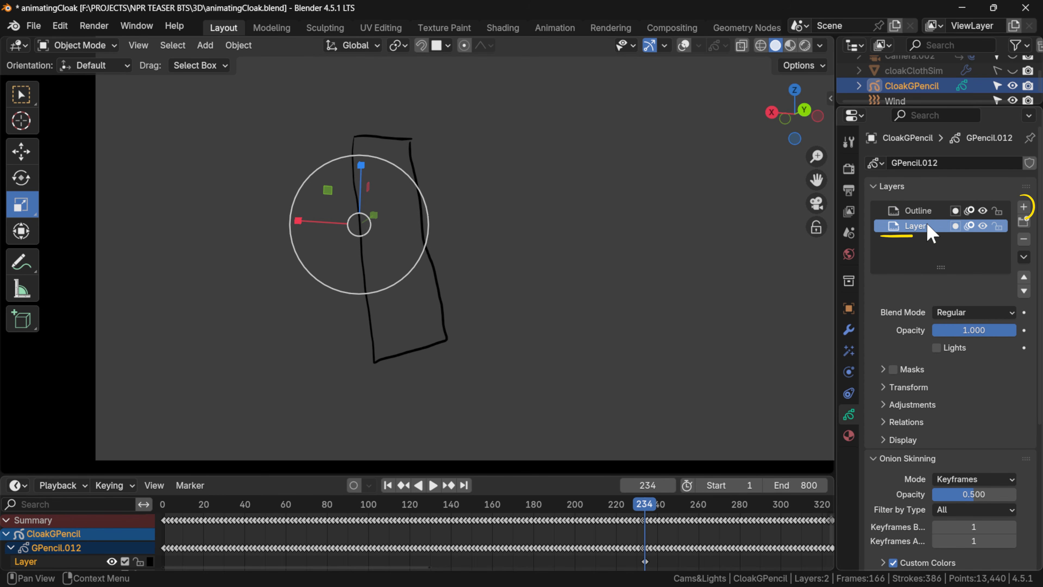
pyautogui.write('F')
pyautogui.press('Return')
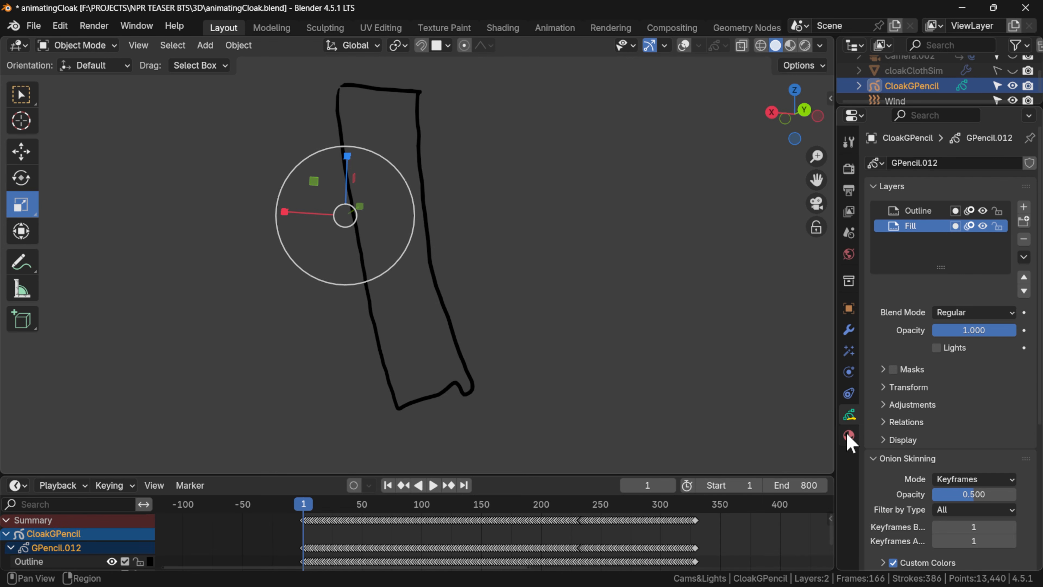
# Add a new material slot to the cloak drawing and name its material Blue.
pyautogui.click(849, 436)
pyautogui.click(1030, 165)
pyautogui.click(955, 278)
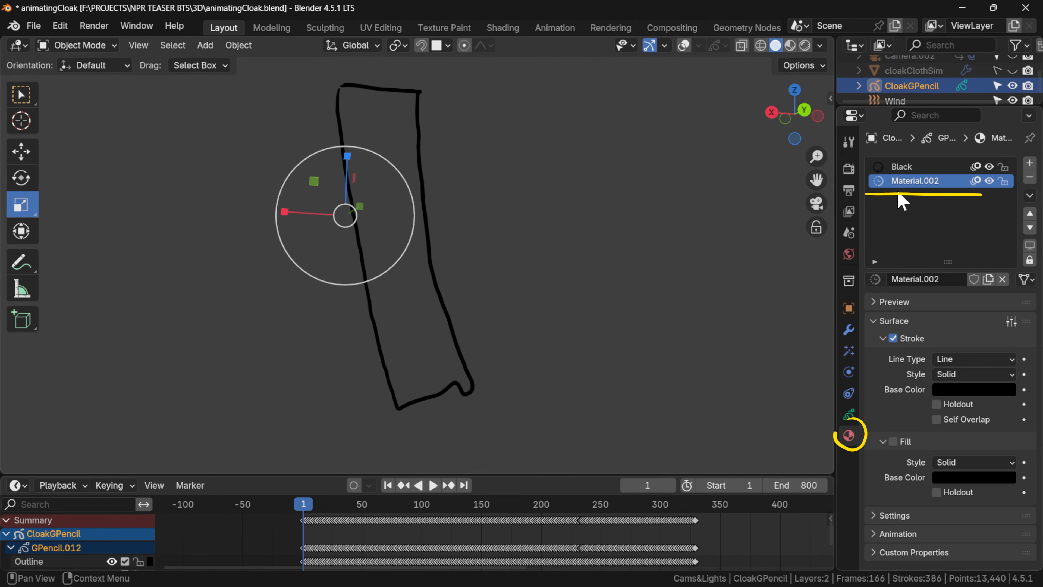
pyautogui.doubleClick(908, 181)
pyautogui.write('Blue')
pyautogui.press('Return')
# Disable the Blue material's stroke, enable its fill, and set the fill's base color to blue.
pyautogui.click(894, 337)
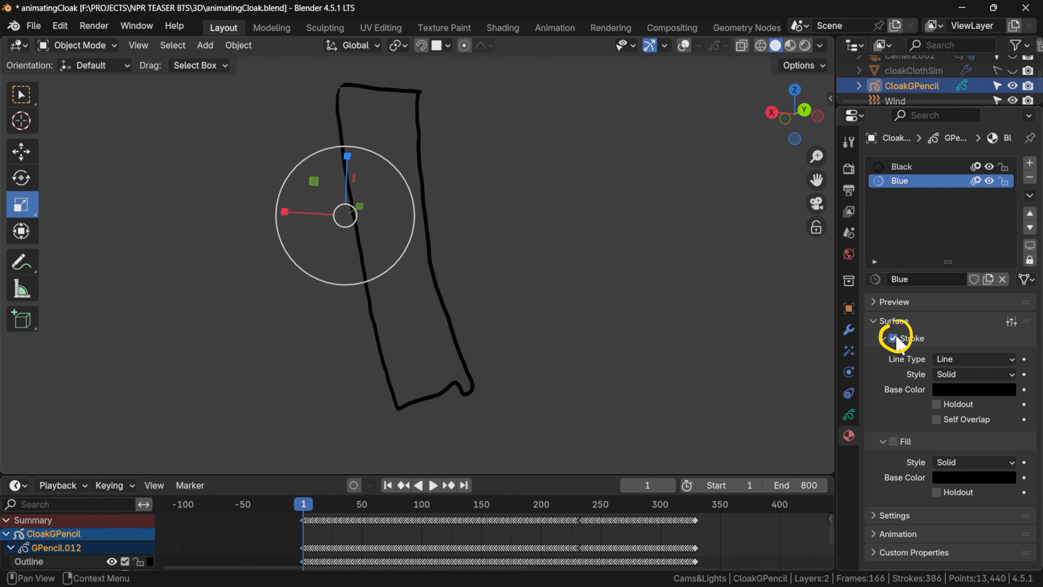
pyautogui.click(893, 441)
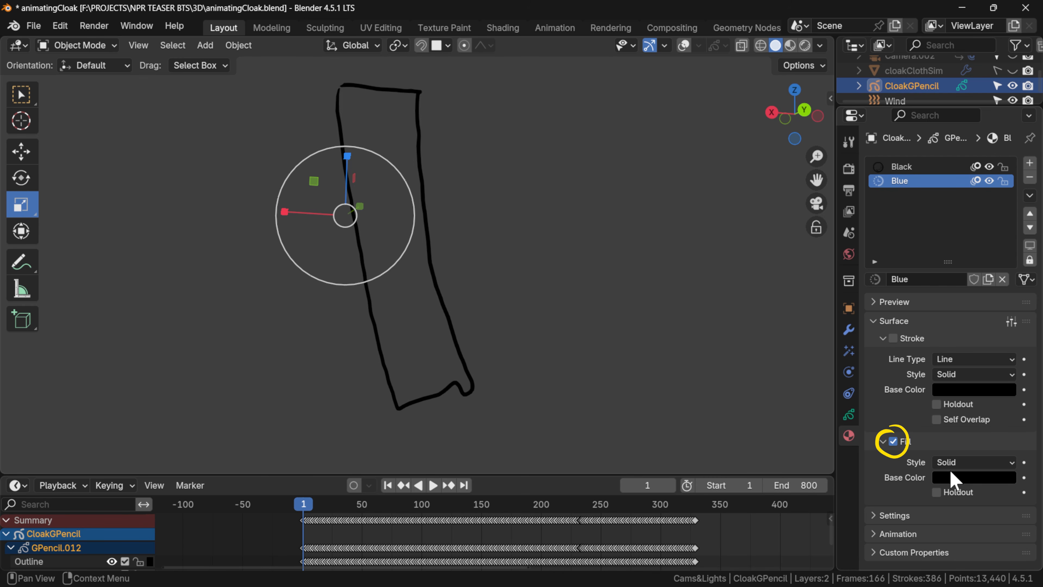
pyautogui.click(954, 477)
pyautogui.scroll(13, 952, 283)
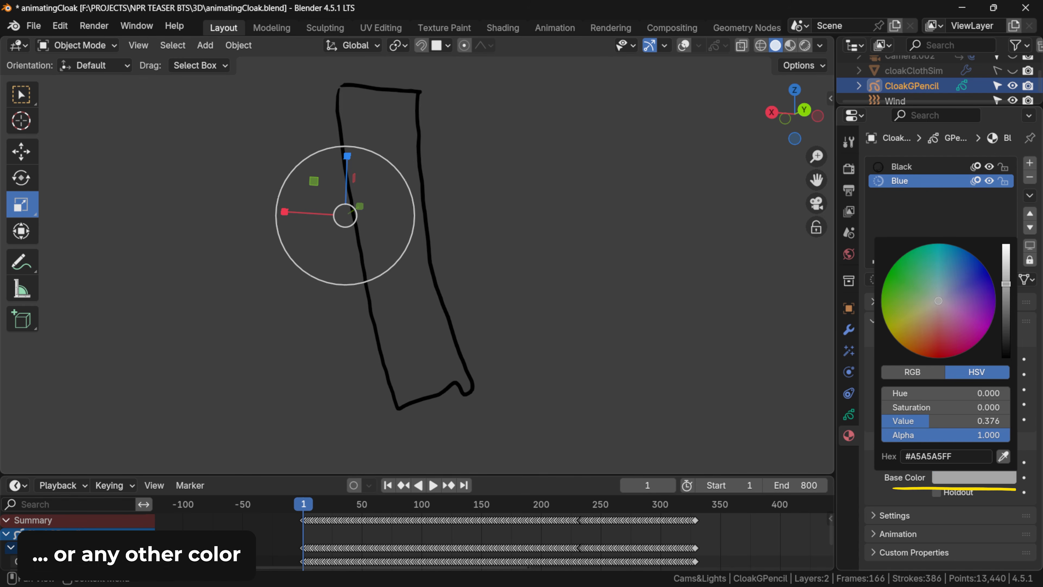
pyautogui.click(963, 269)
# Fill the cloak outline at frame 1 with the Blue material using the Fill tool in Draw Mode.
pyautogui.hotkey('ctrl', 'Tab')
pyautogui.click(645, 226)
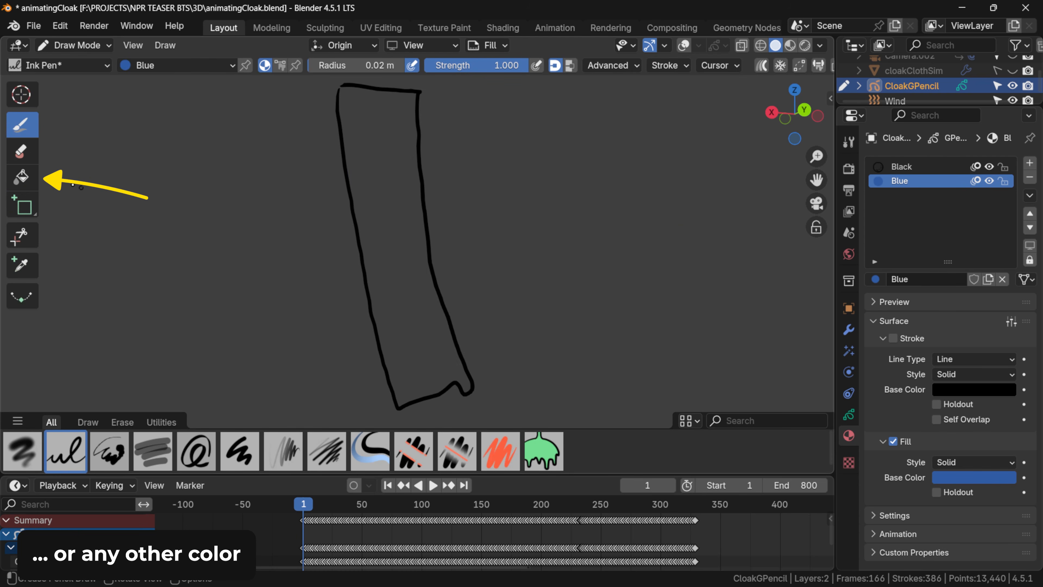
pyautogui.click(22, 177)
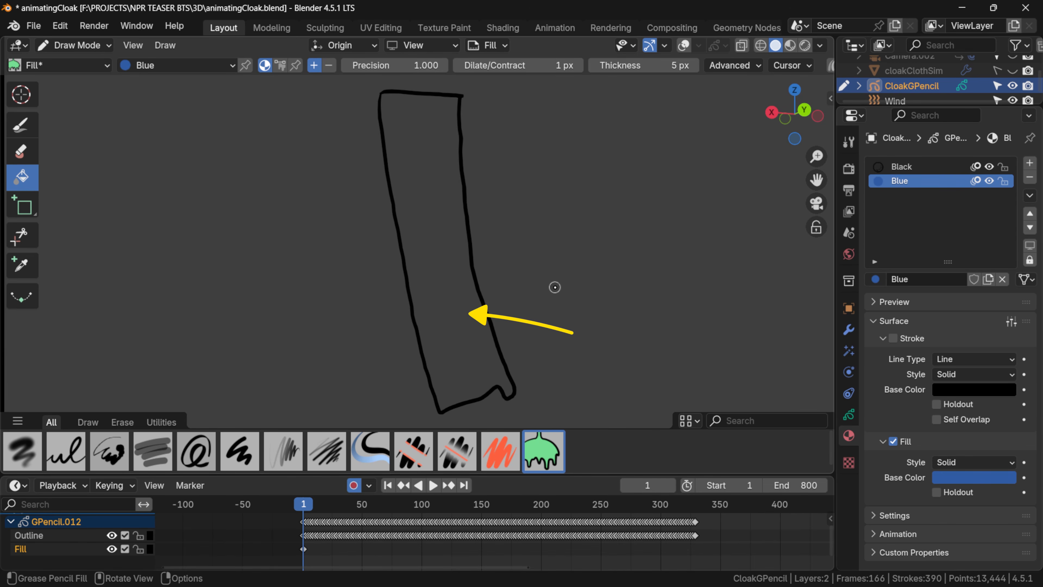
pyautogui.click(446, 303)
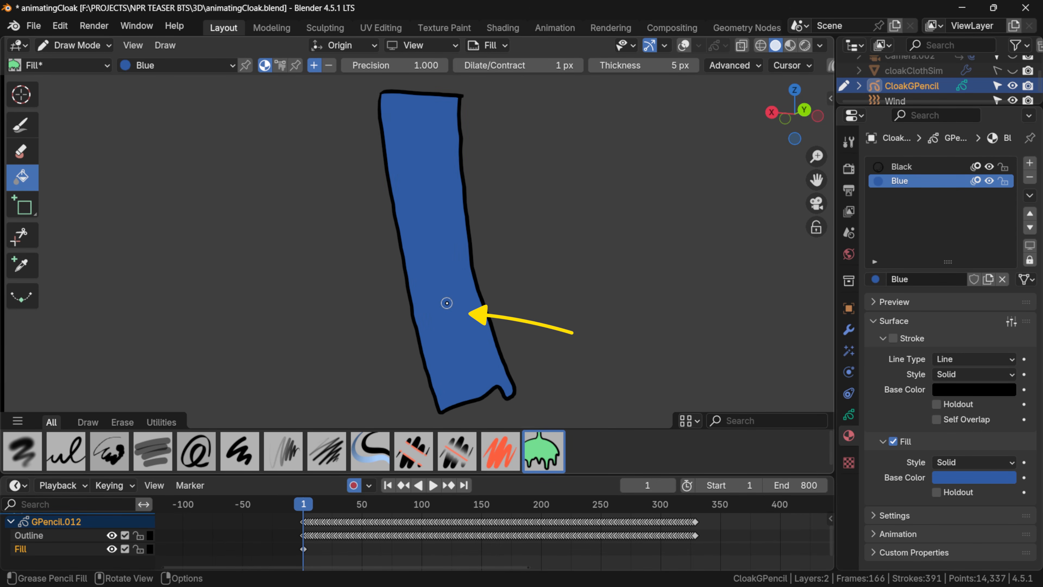
pyautogui.hotkey('ctrl', 'z')
pyautogui.click(447, 303)
# Fill the cloak outline with Blue on each following keyframe up to frame 17.
pyautogui.press('Up')
pyautogui.click(447, 303)
pyautogui.press('Up')
pyautogui.click(447, 304)
pyautogui.press('Up')
pyautogui.click(447, 303)
pyautogui.press('Up')
pyautogui.press('Up')
pyautogui.click(447, 303)
pyautogui.press('Up')
pyautogui.click(447, 303)
pyautogui.press('Up')
pyautogui.click(447, 303)
pyautogui.press('Up')
pyautogui.click(447, 303)
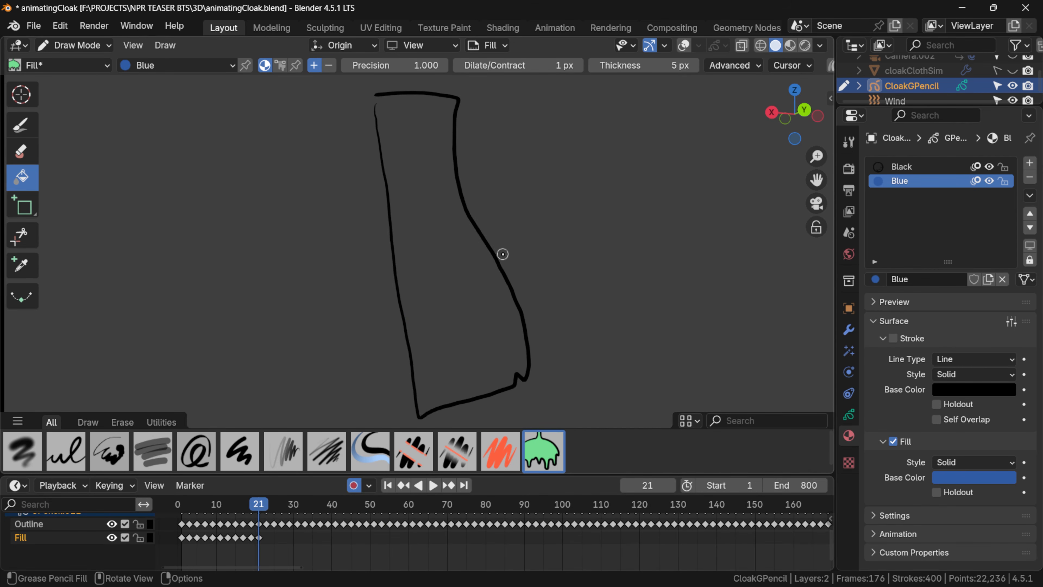
# Try to fill the unclosed cloak outline at frame 21 using Extend gap closure, and undo that fill.
pyautogui.click(472, 261)
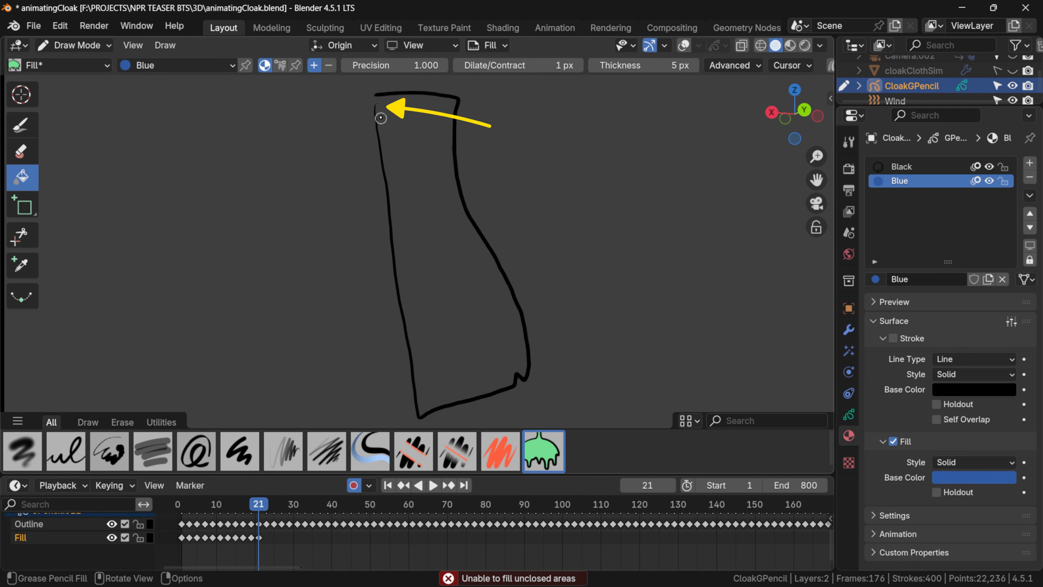
pyautogui.press('Tab')
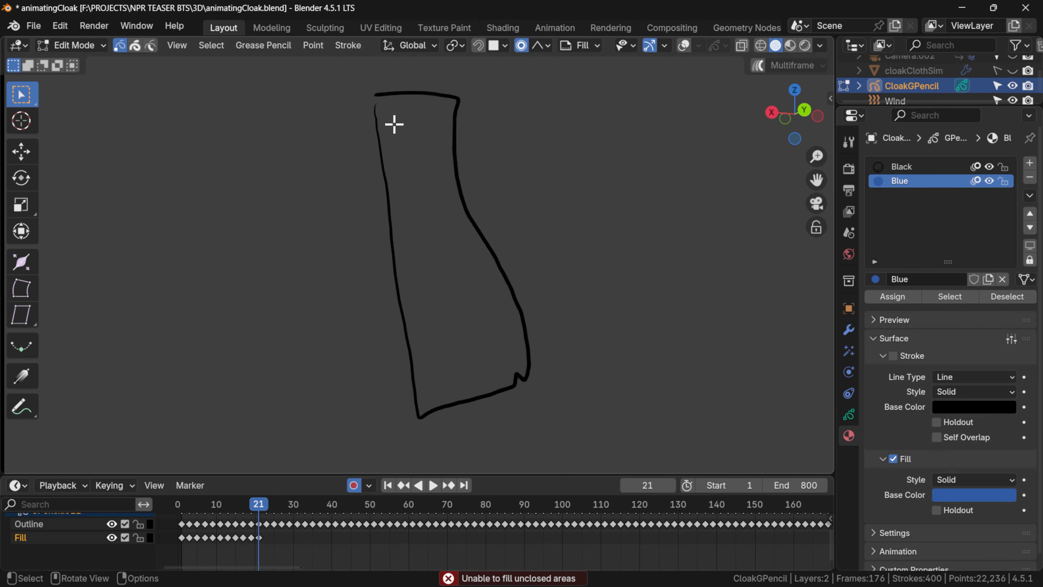
pyautogui.press('Tab')
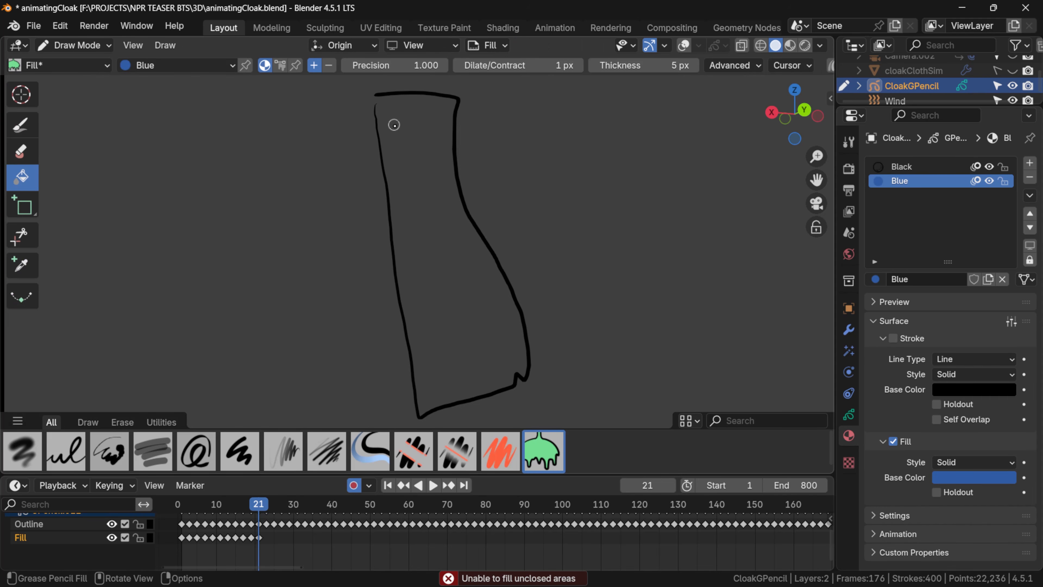
pyautogui.click(431, 186)
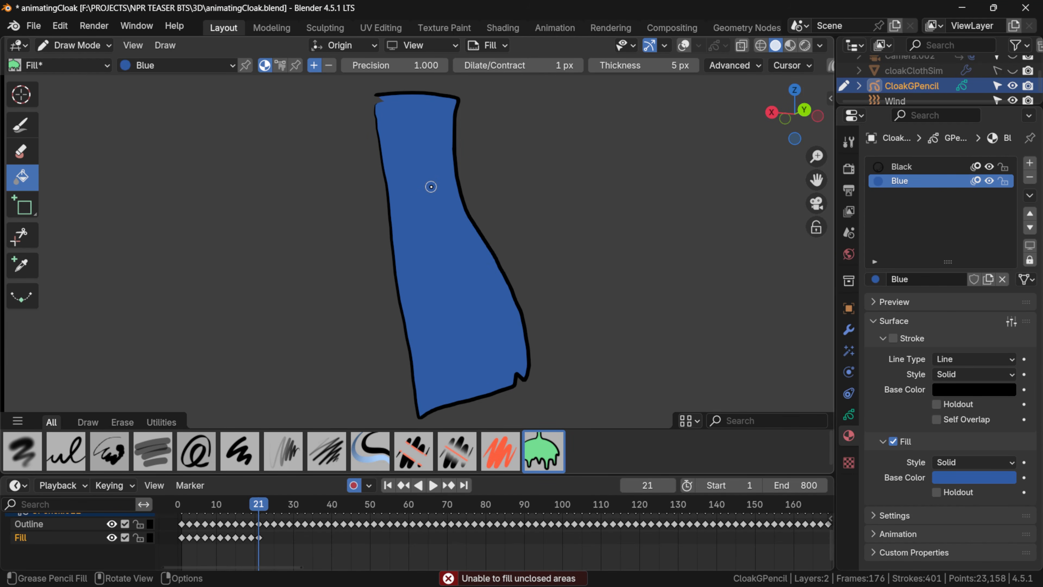
pyautogui.hotkey('ctrl', 'z')
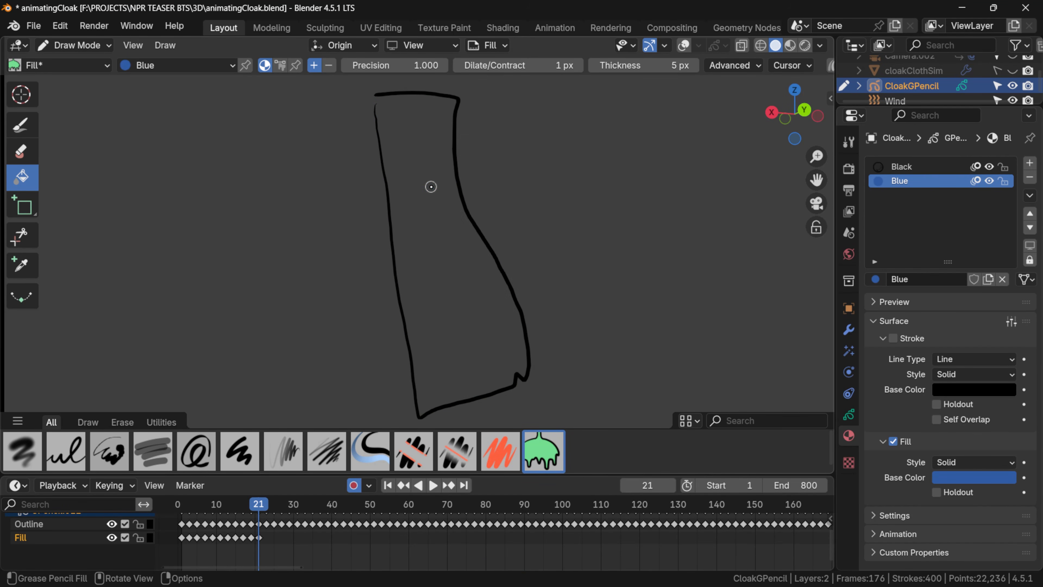
# Close the outline's upper corner gap at frame 21 by moving the side stroke's end with proportional editing, and fill the cloak in Draw Mode.
pyautogui.press('Tab')
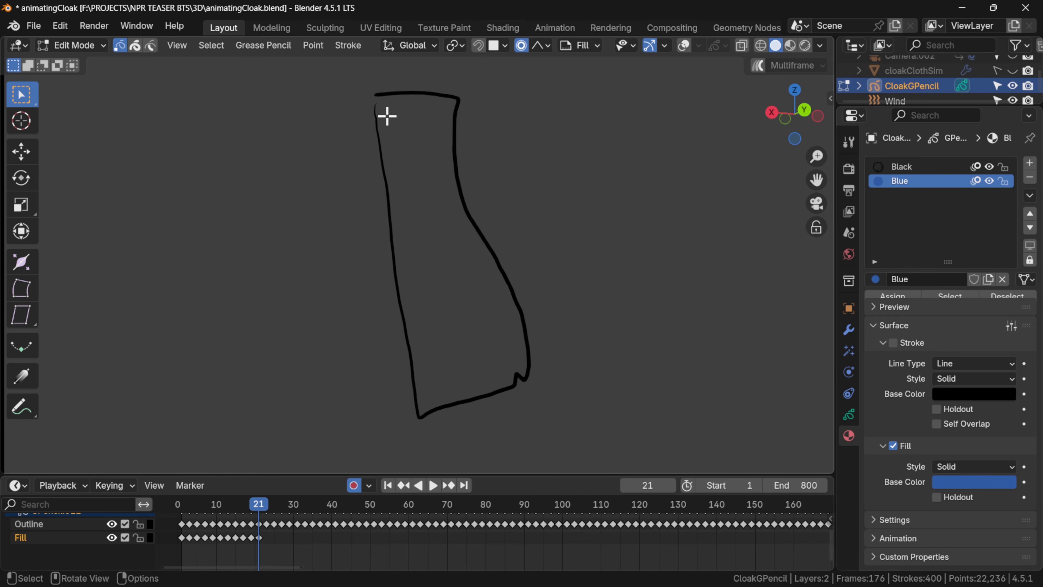
pyautogui.hotkey('shift', 'alt', 'z')
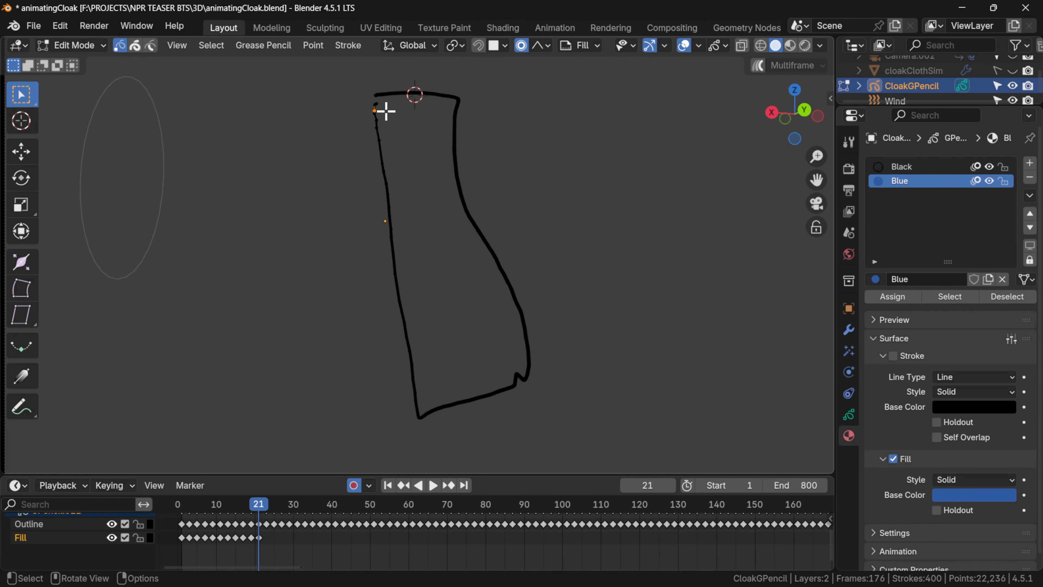
pyautogui.press('g')
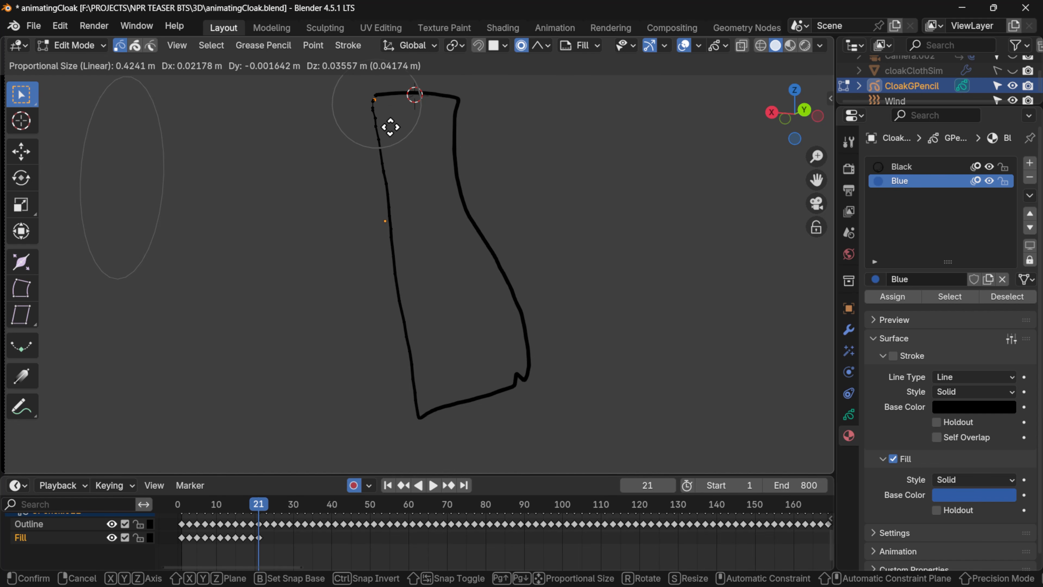
pyautogui.click(391, 124)
pyautogui.hotkey('ctrl', 'Tab')
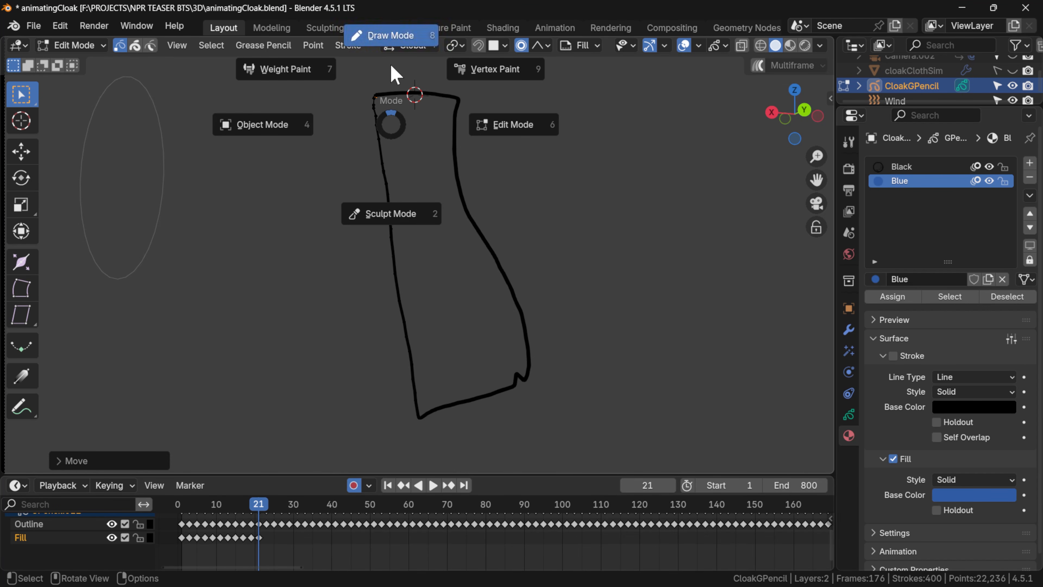
pyautogui.click(389, 69)
pyautogui.click(422, 196)
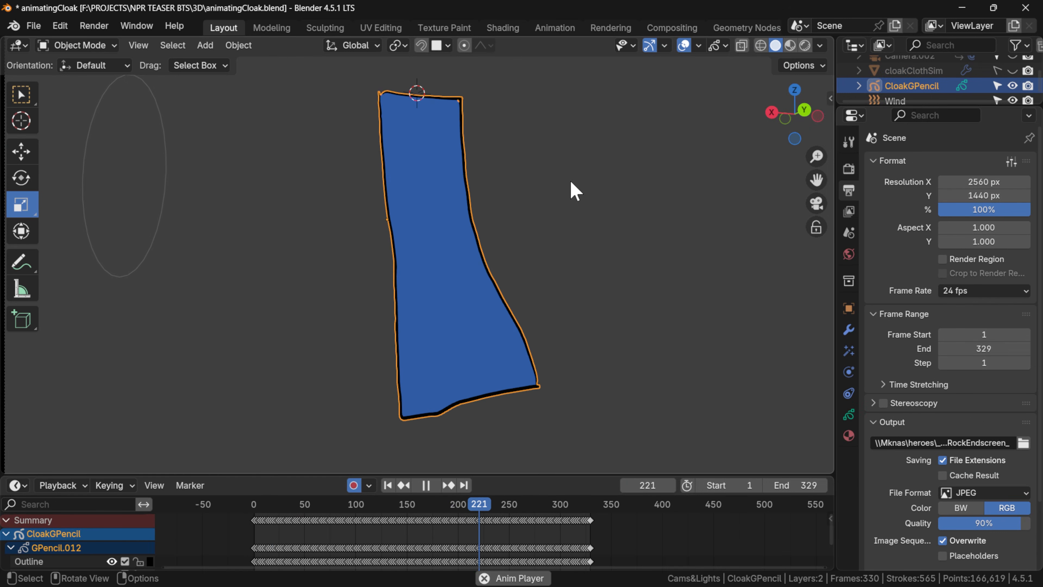
# Review the filled cloak animation during playback and hide the Outline layer.
pyautogui.click(588, 194)
pyautogui.click(431, 256)
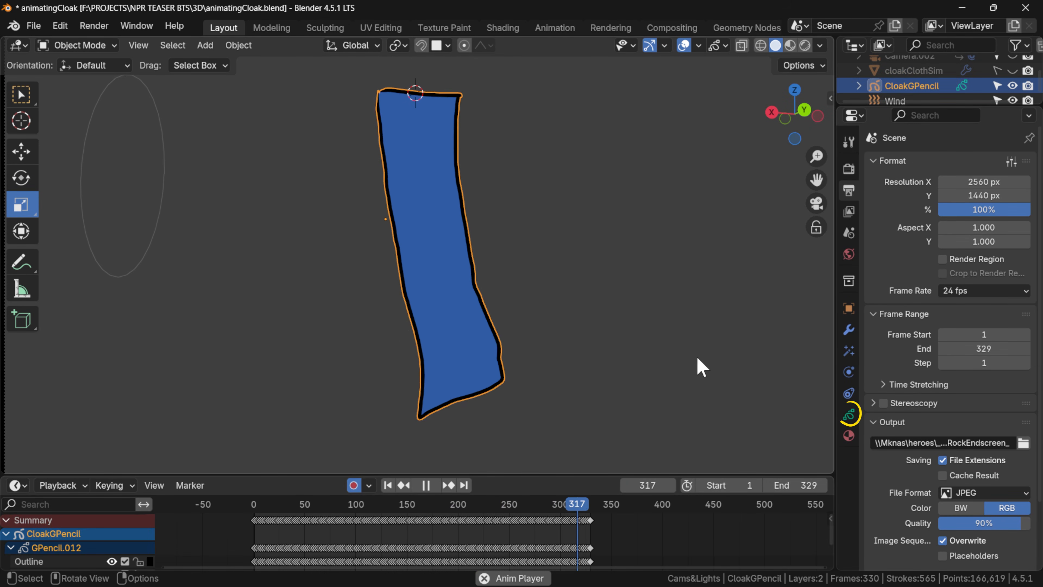
pyautogui.click(849, 415)
pyautogui.click(983, 210)
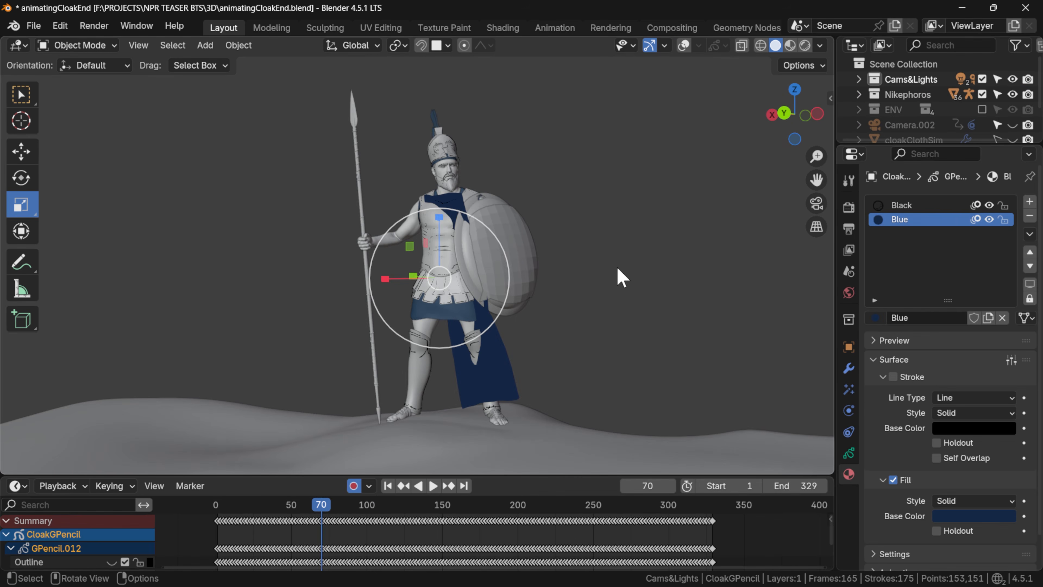
# Move the cloak drawing along the Y axis to sit behind the warrior character, and check it through the camera.
pyautogui.moveTo(617, 275); pyautogui.dragTo(639, 256, button='middle')
pyautogui.press('g')
pyautogui.press('y')
pyautogui.click(552, 254)
pyautogui.moveTo(552, 254); pyautogui.dragTo(415, 233, button='middle')
pyautogui.press('KP_0')
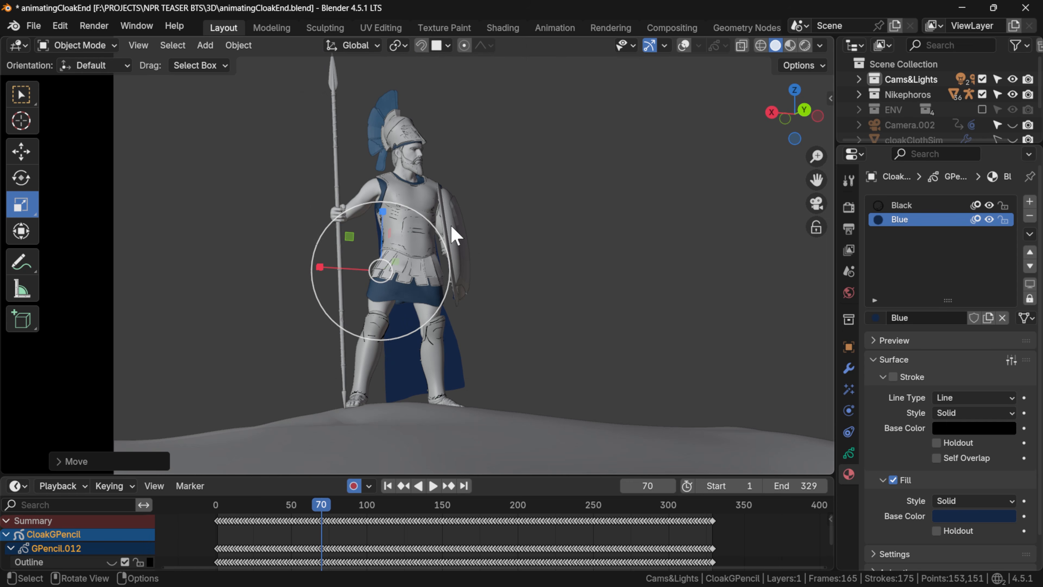
pyautogui.scroll(2, 452, 225)
pyautogui.press('g')
pyautogui.rightClick(452, 226)
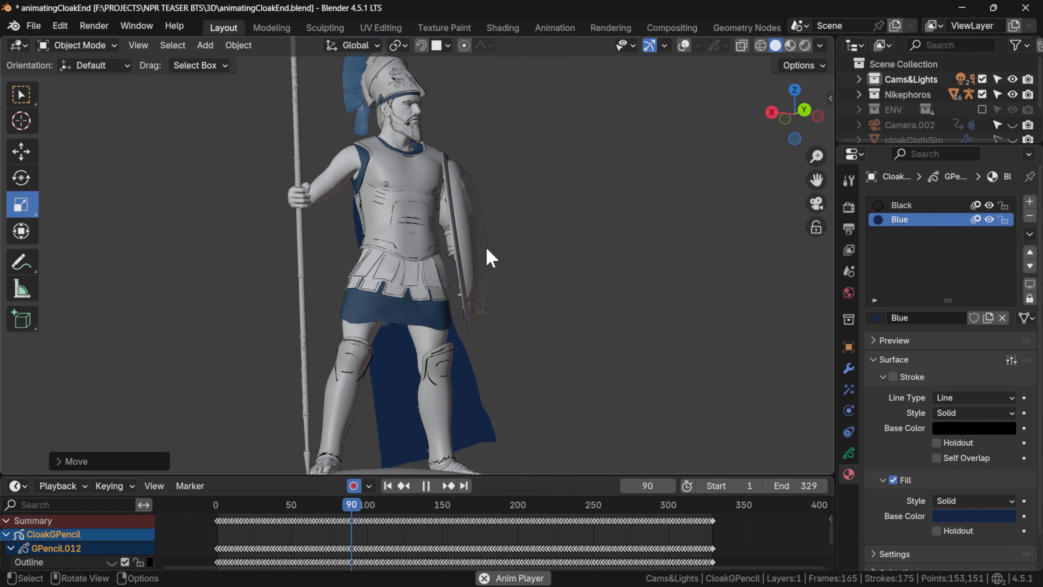